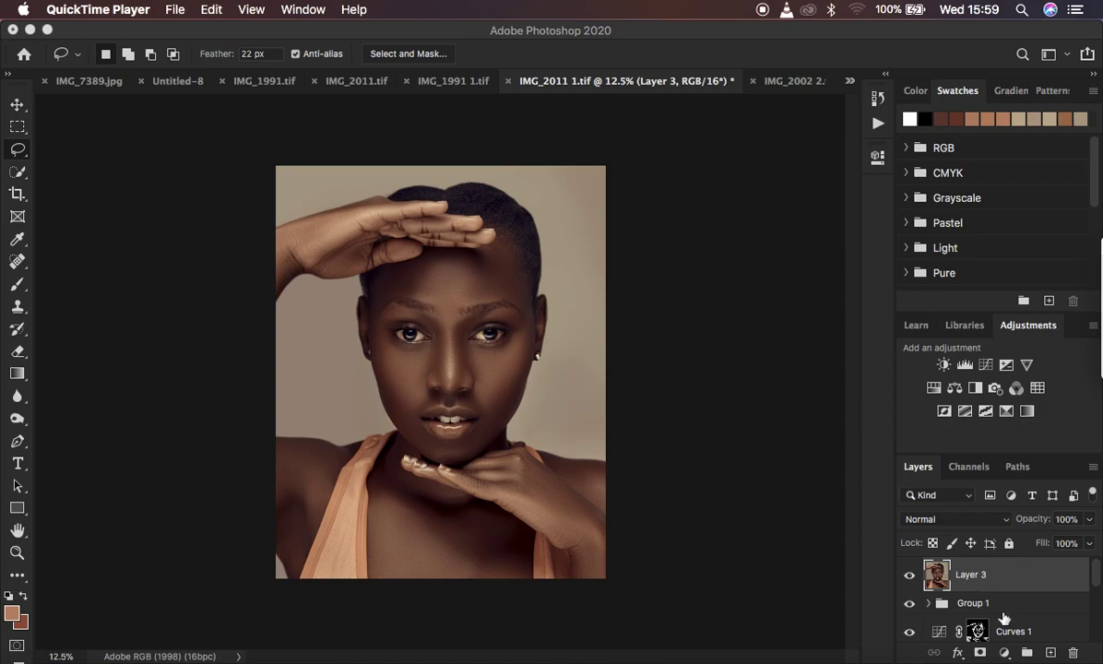
# Step: Add a Curves adjustment layer above Layer 3 and raise the RGB curve's midtones to brighten the portrait
pyautogui.click(1004, 653)
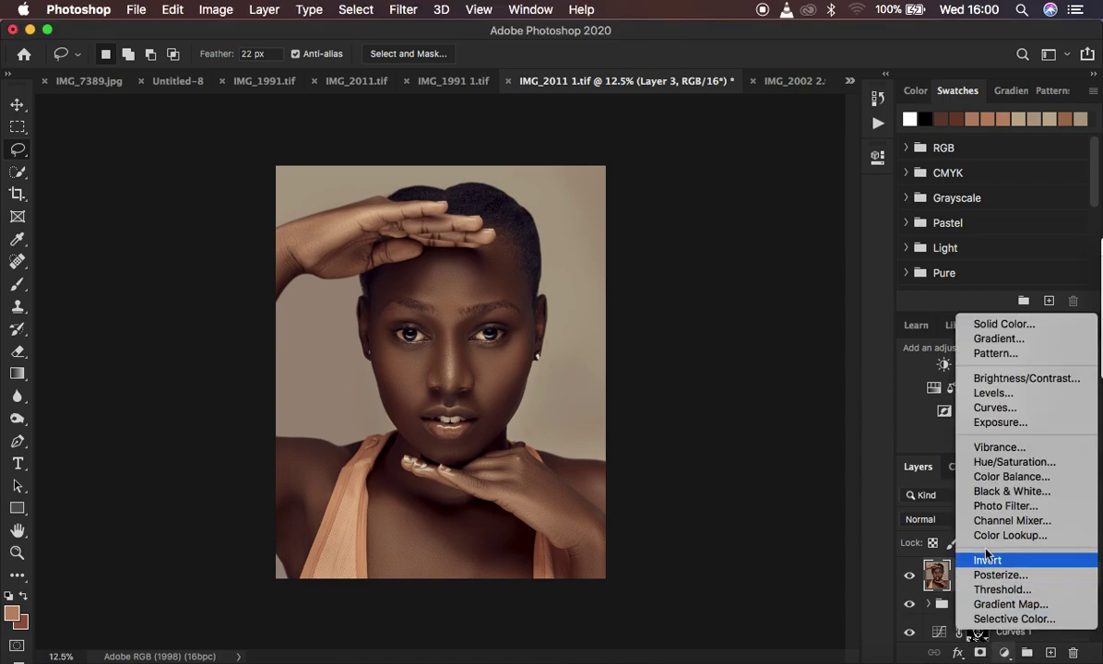
pyautogui.click(994, 406)
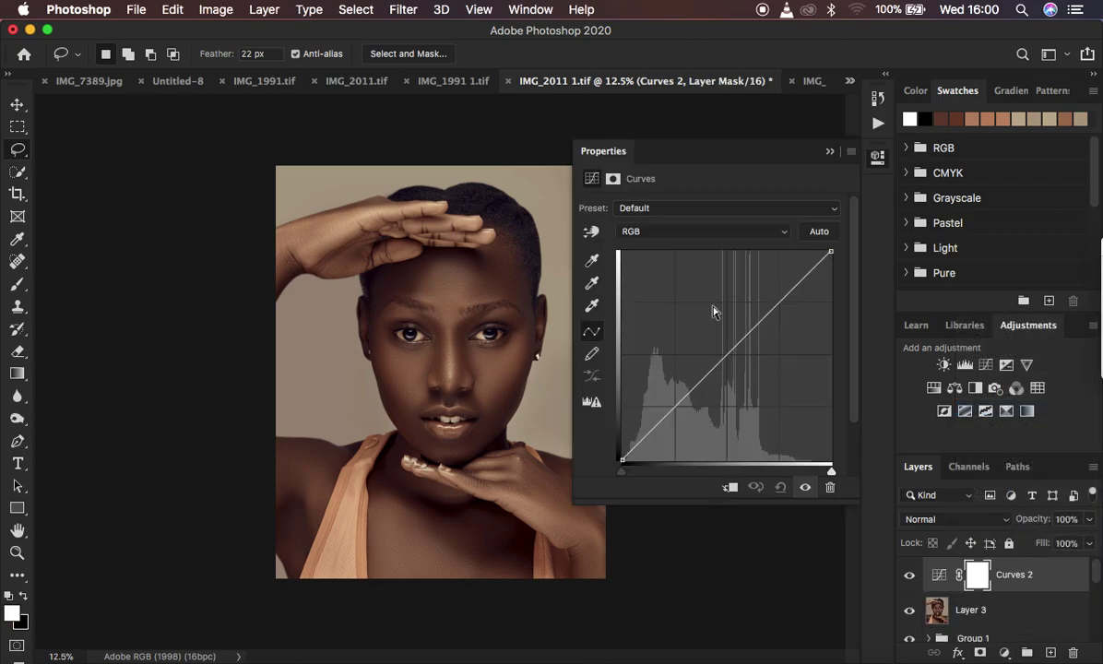
pyautogui.moveTo(715, 364); pyautogui.dragTo(716, 345)
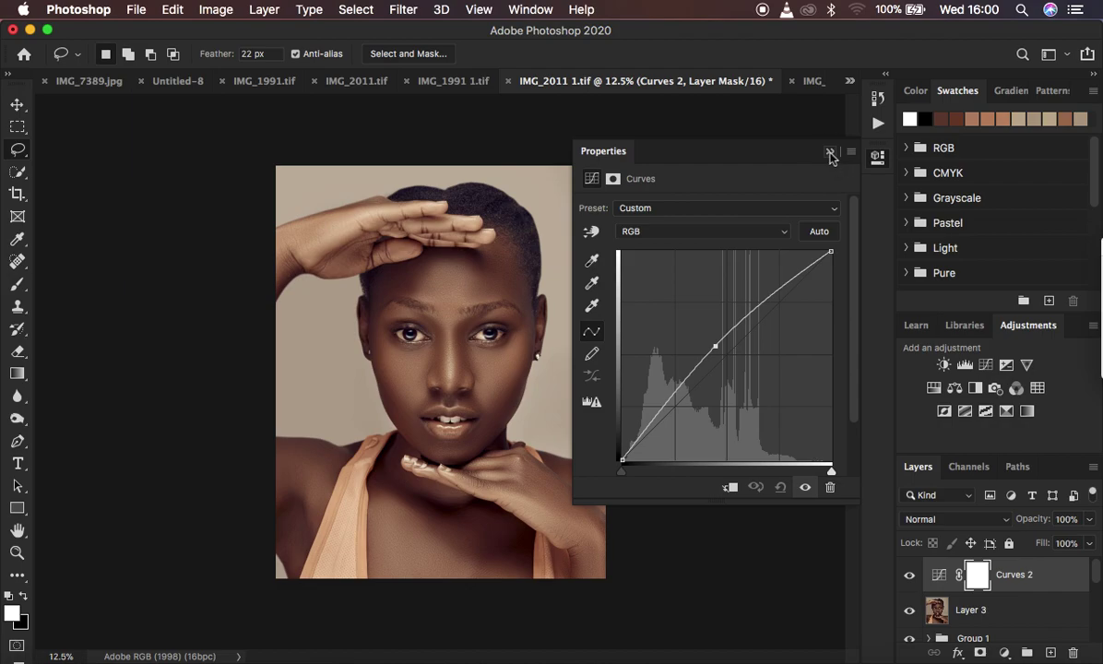
pyautogui.click(829, 151)
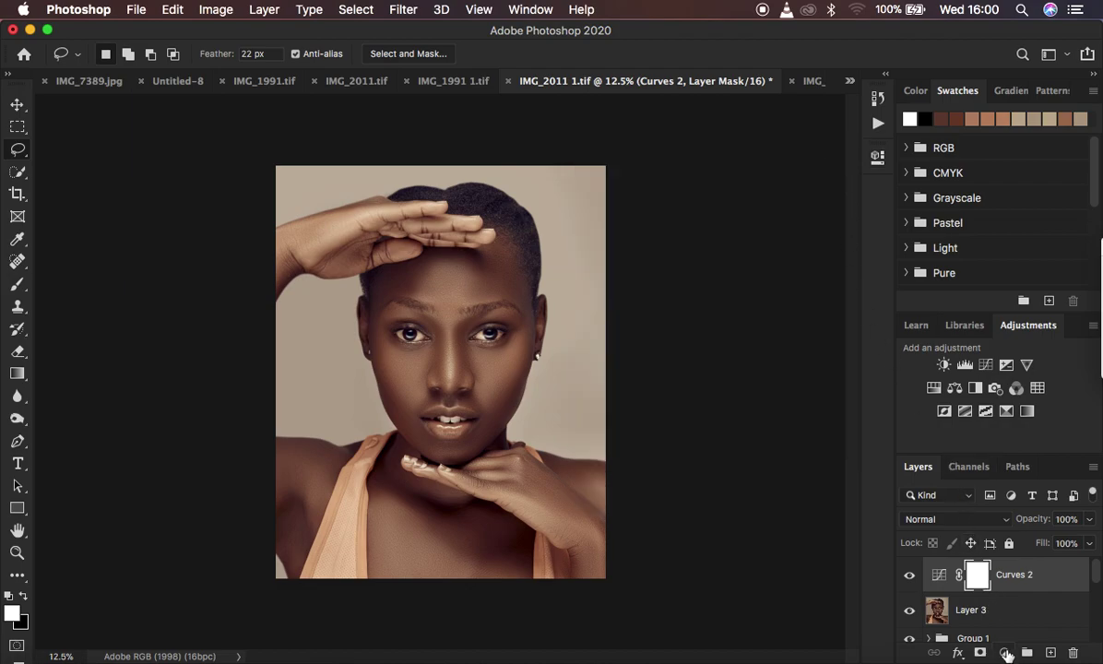
# Step: Add a Photo Filter adjustment layer above the curves and set its filter to Cooling Filter (82)
pyautogui.click(1005, 652)
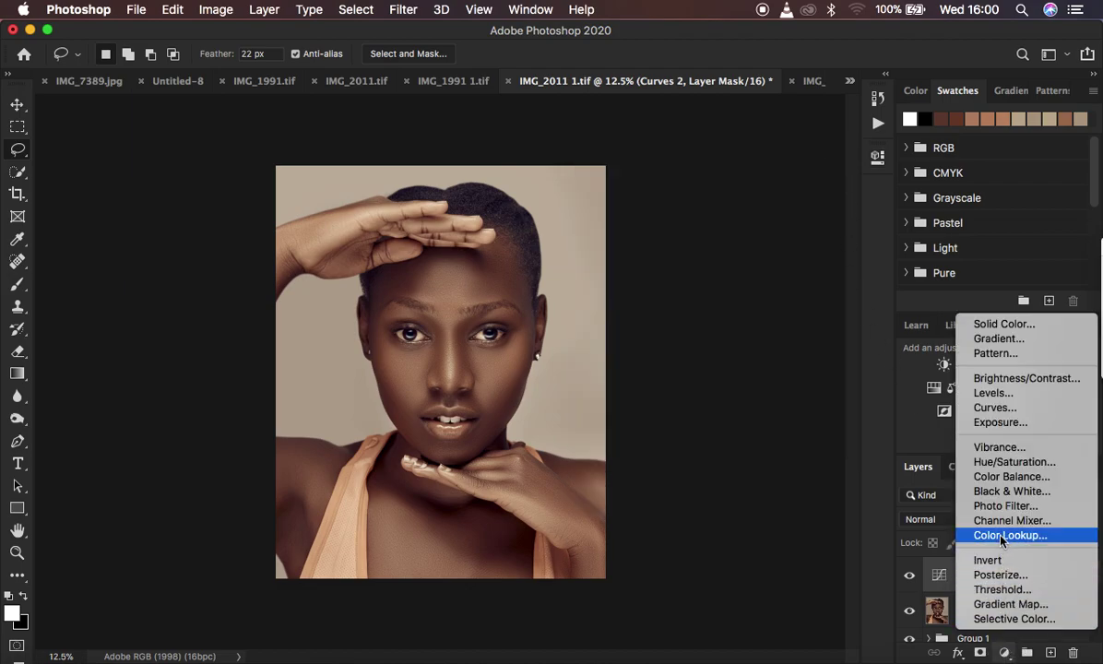
pyautogui.click(1003, 507)
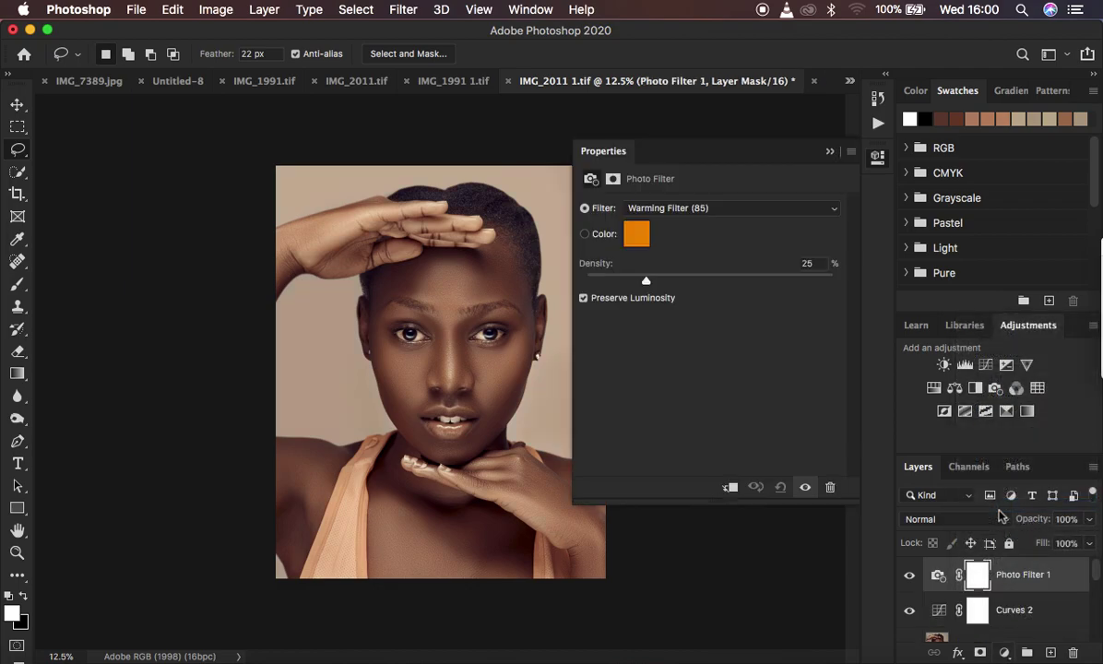
pyautogui.click(692, 208)
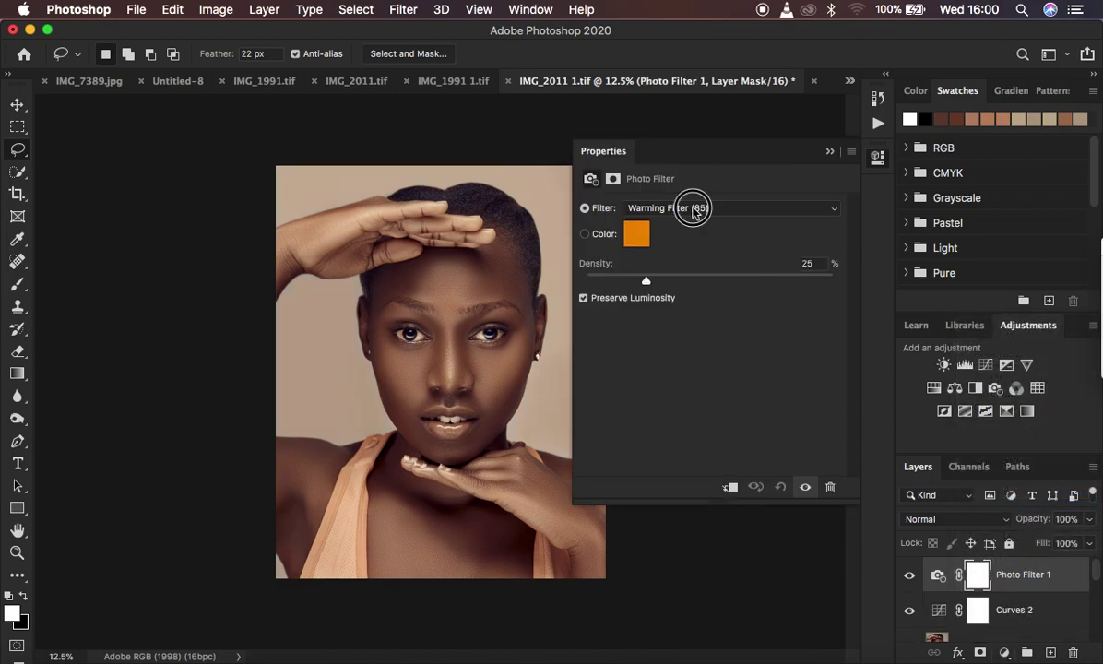
pyautogui.click(693, 271)
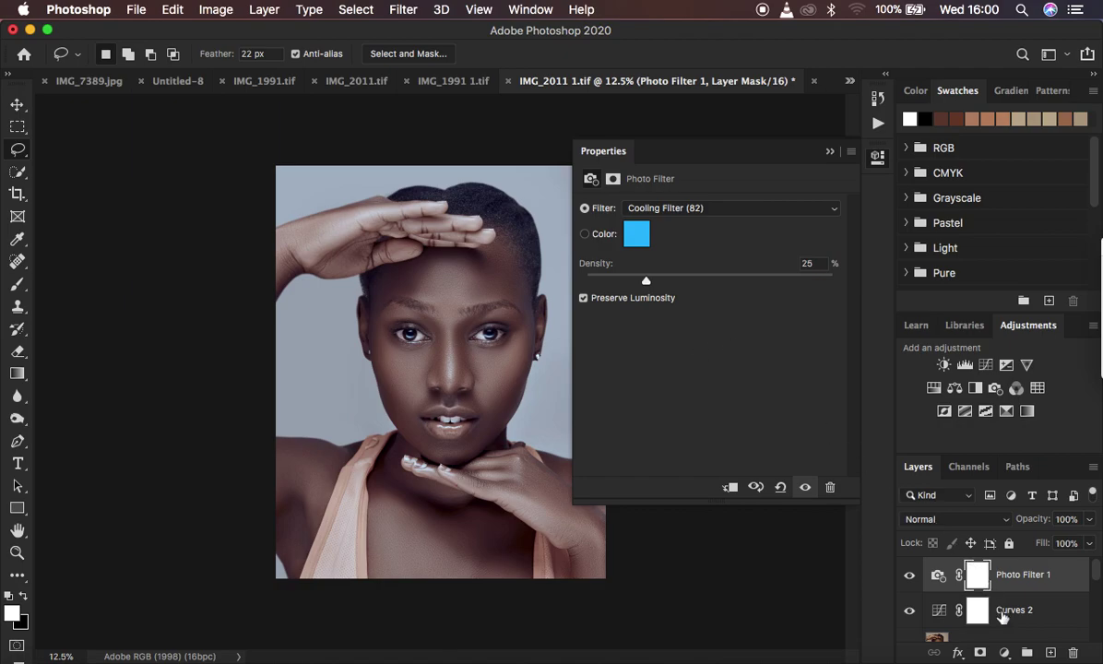
# Step: Add a Hue/Saturation adjustment layer above the photo filter and lower the master saturation to -11
pyautogui.click(1005, 653)
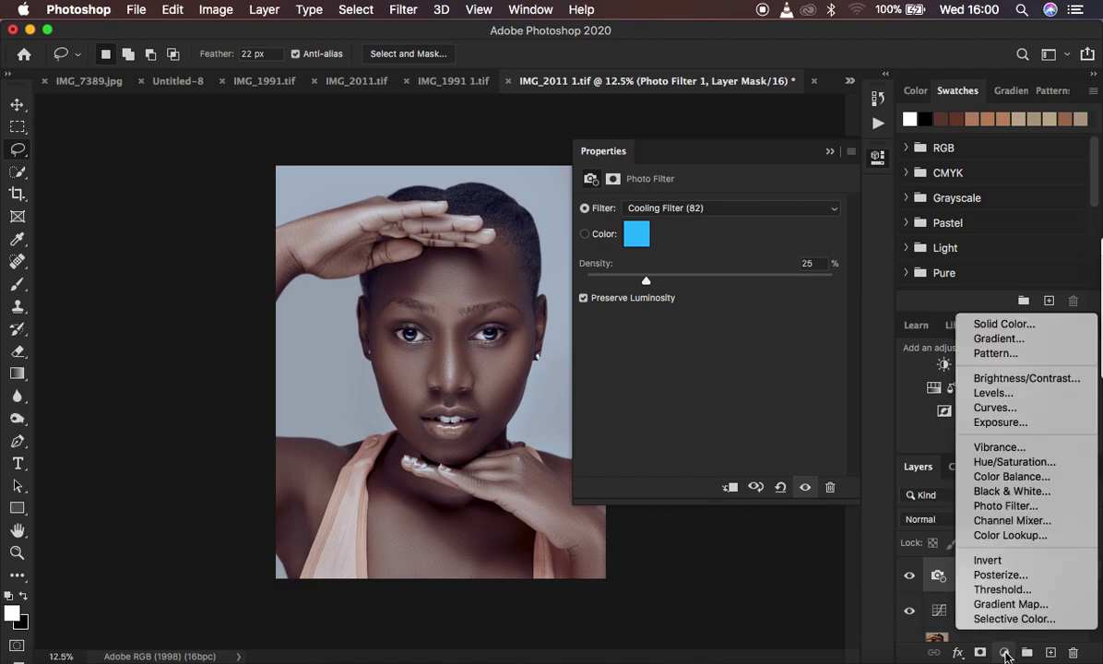
pyautogui.click(1008, 466)
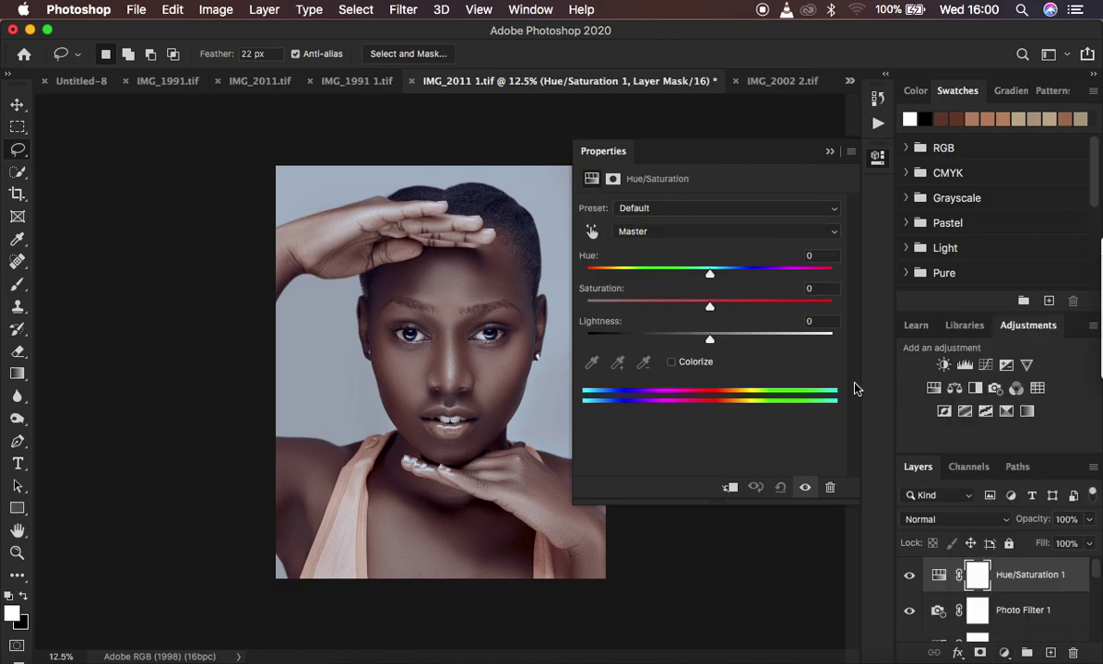
pyautogui.moveTo(710, 308)
pyautogui.mouseDown()
pyautogui.moveTo(663, 304)
pyautogui.moveTo(698, 307)
pyautogui.mouseUp()
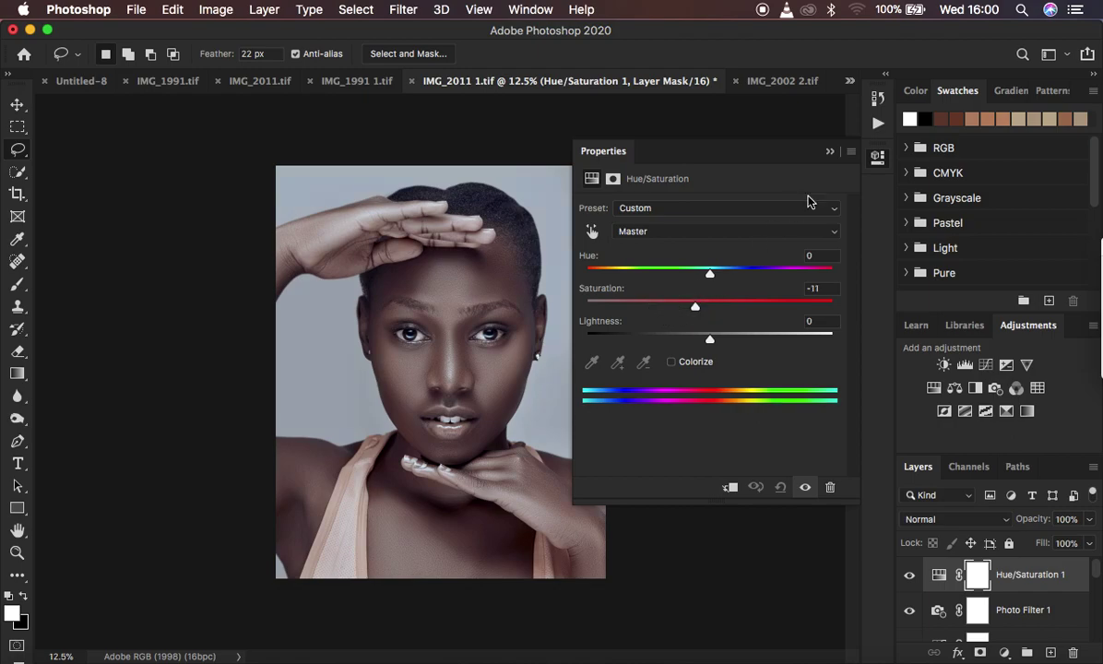
pyautogui.click(830, 152)
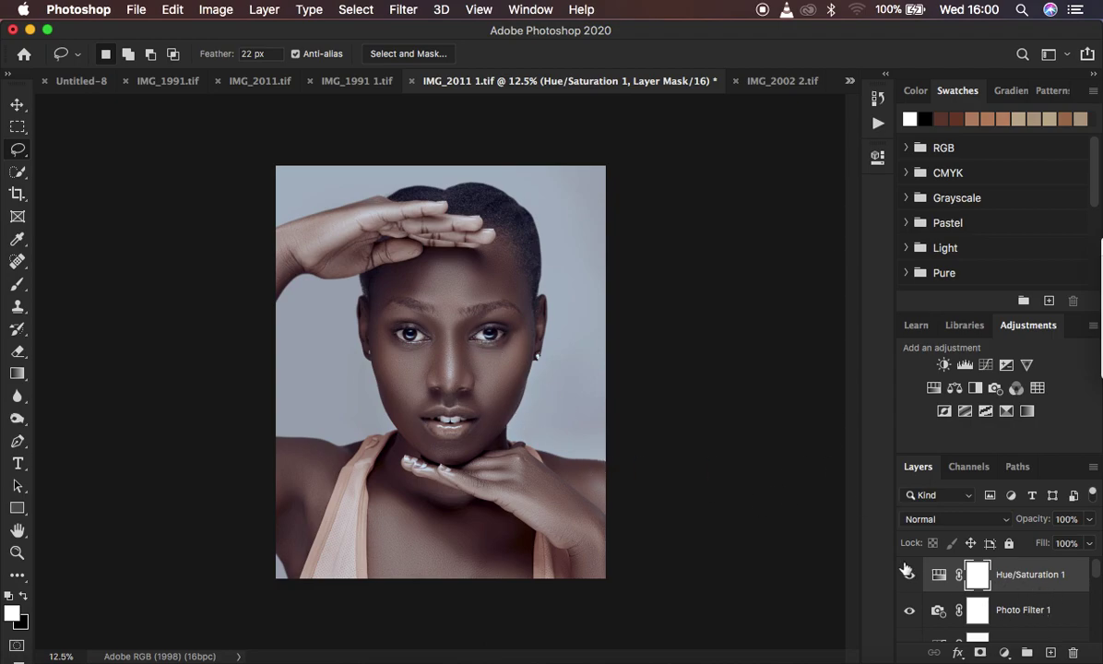
# Step: Group the Hue/Saturation, Photo Filter and Curves 2 layers and add a black mask to the group
pyautogui.scroll(-3, 1051, 599)
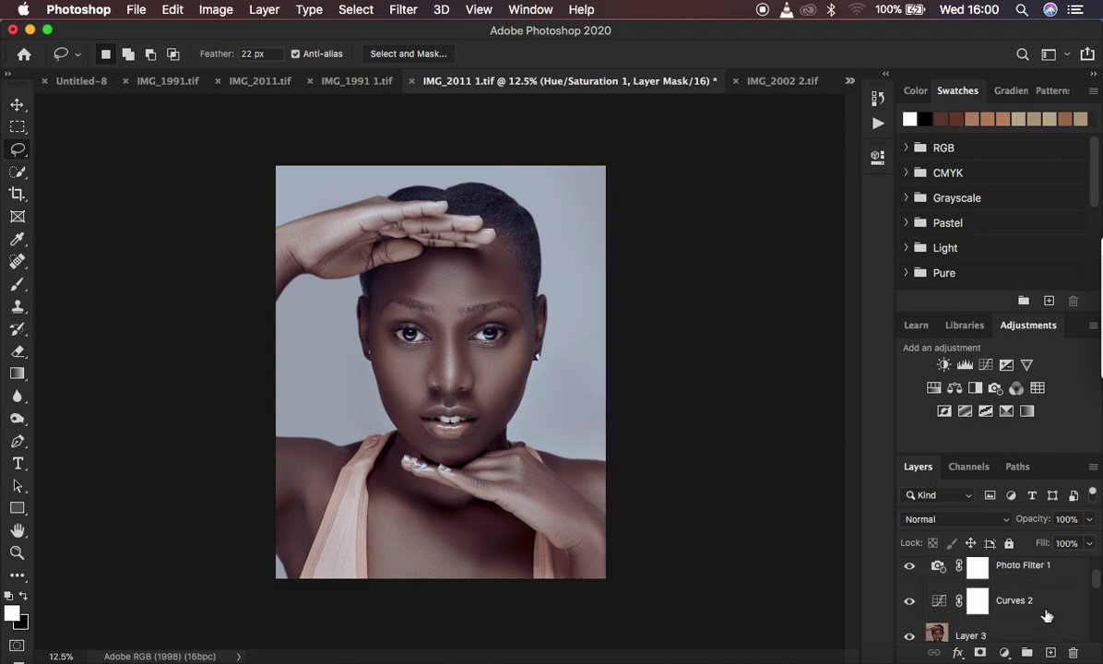
pyautogui.click(1061, 586)
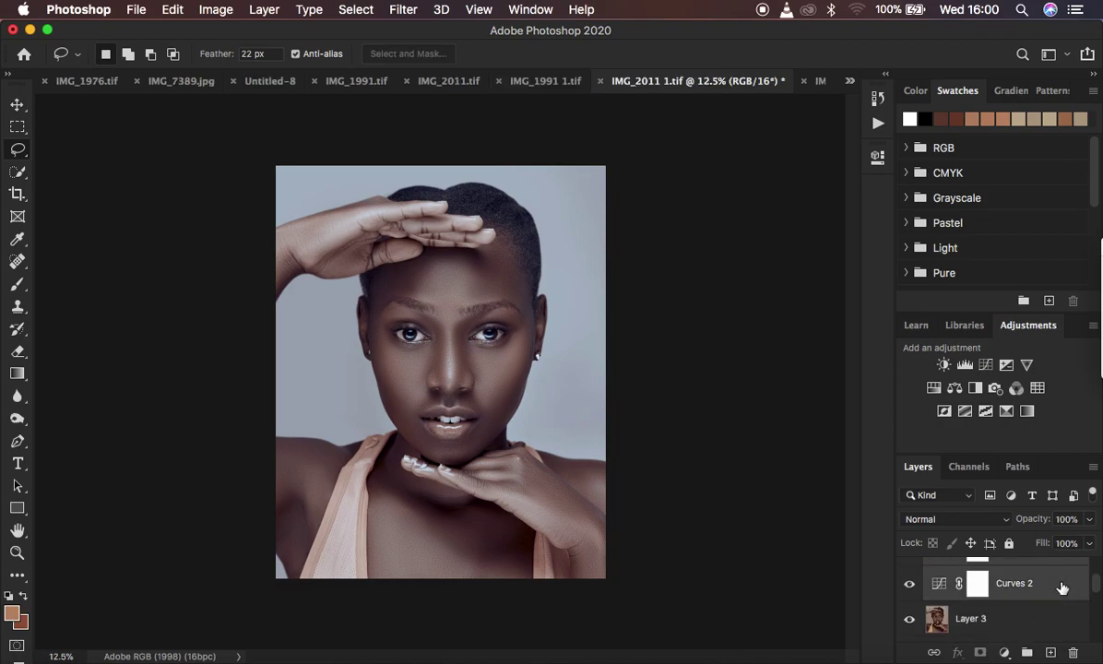
pyautogui.press('super+g')
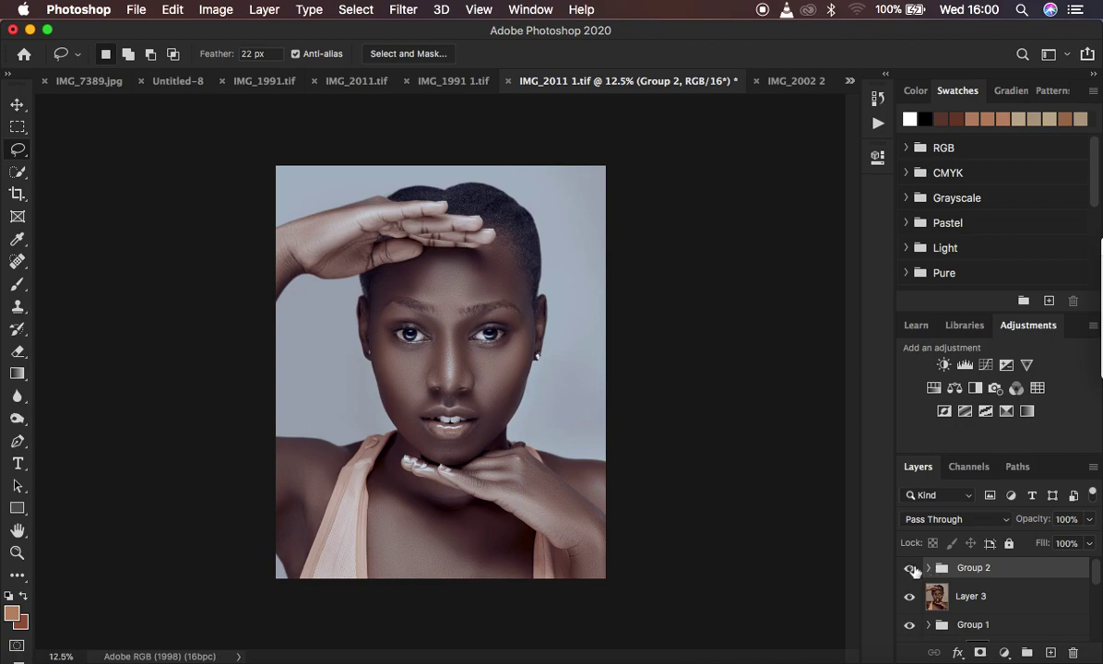
pyautogui.keyDown('alt'); pyautogui.click(982, 655); pyautogui.keyUp('alt')
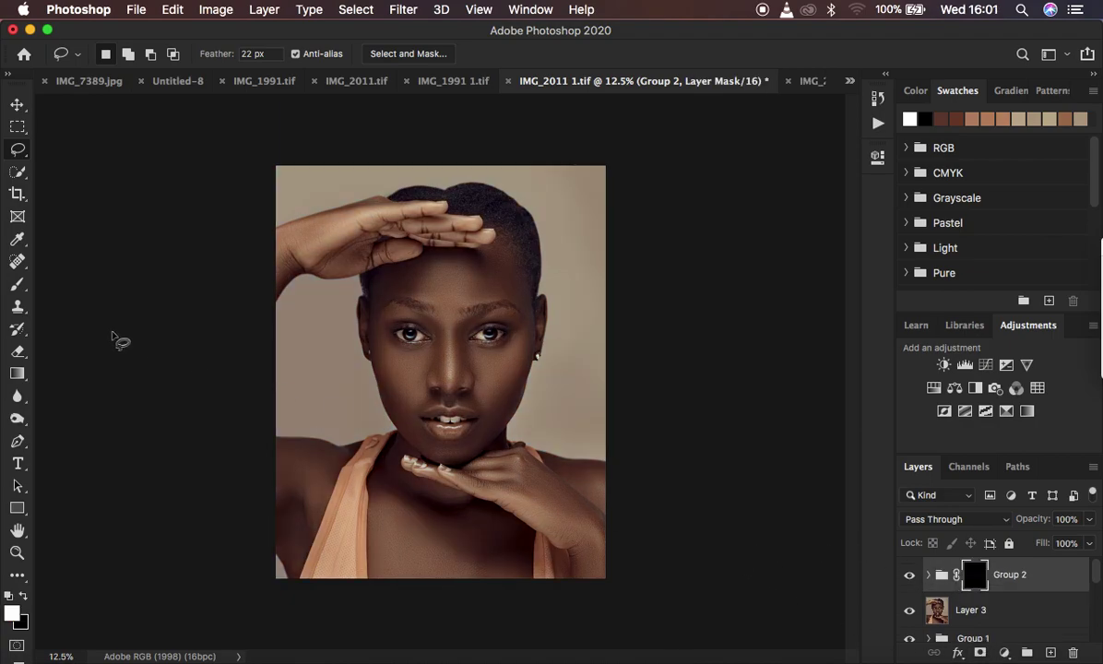
# Step: Paint white with a soft 35 px brush on the Group 2 mask over the whites of both eyes
pyautogui.click(16, 288)
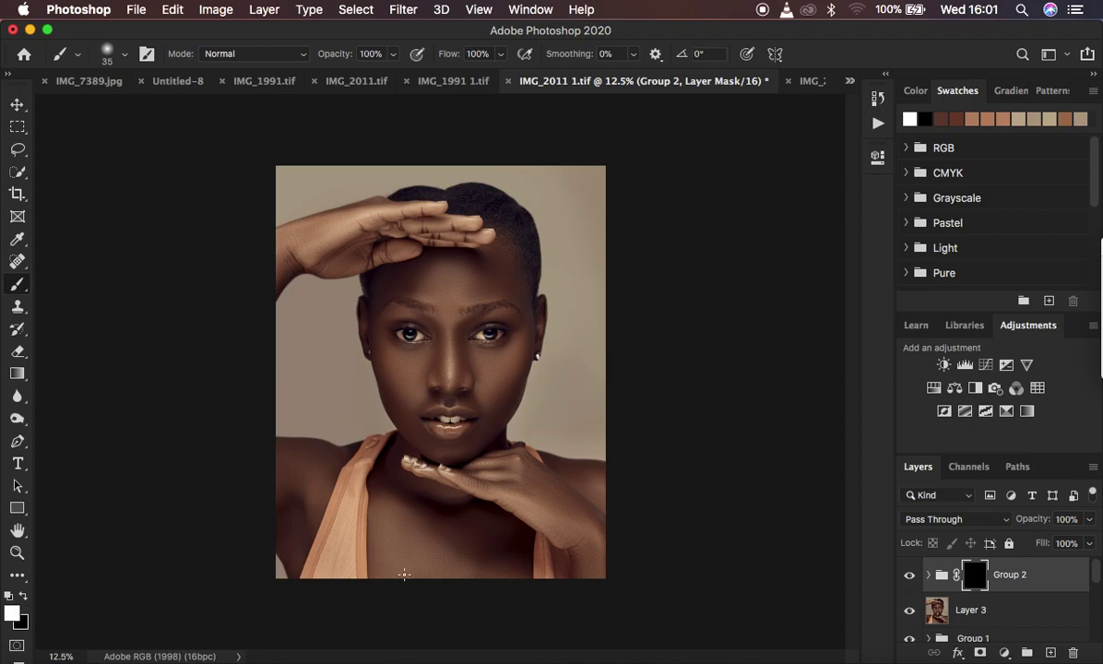
pyautogui.press('super+equal')
pyautogui.press('super+equal')
pyautogui.press('super+equal')
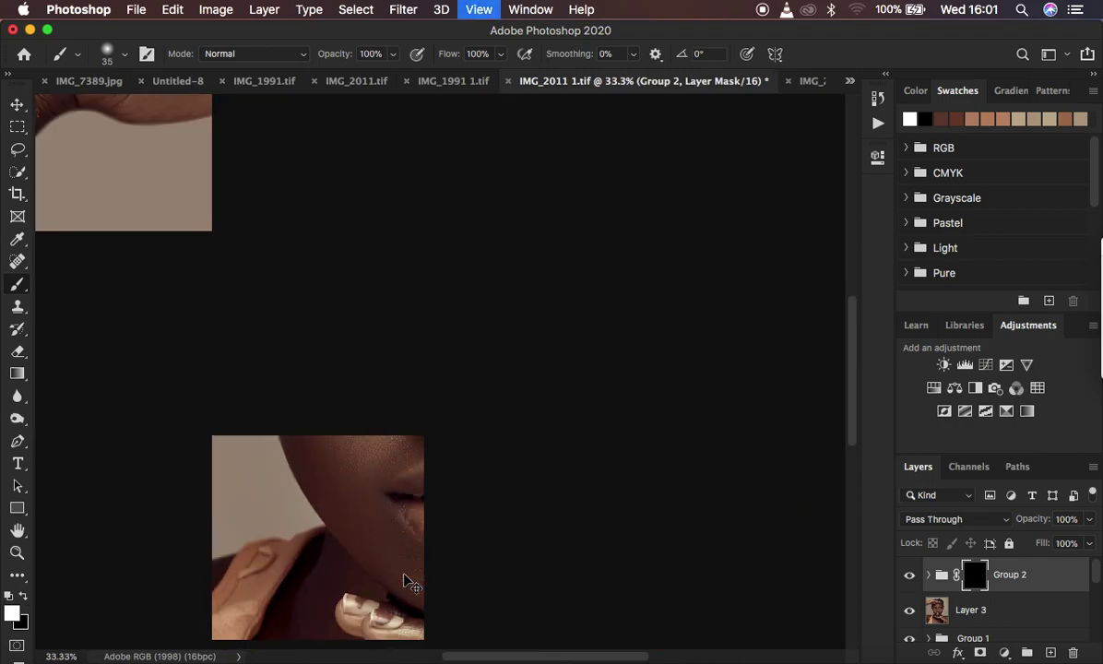
pyautogui.press('super+equal')
pyautogui.press('super+equal')
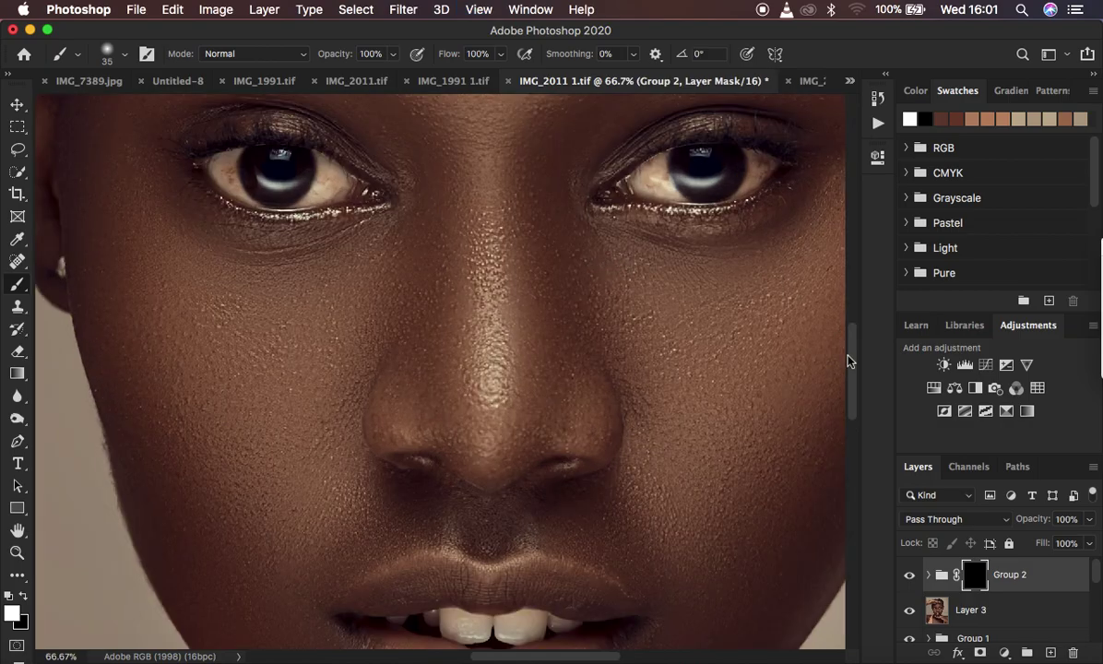
pyautogui.moveTo(854, 369); pyautogui.dragTo(853, 343)
pyautogui.moveTo(661, 269)
pyautogui.mouseDown()
pyautogui.moveTo(682, 300)
pyautogui.moveTo(662, 275)
pyautogui.moveTo(667, 265)
pyautogui.moveTo(674, 293)
pyautogui.moveTo(670, 256)
pyautogui.moveTo(663, 274)
pyautogui.moveTo(679, 289)
pyautogui.moveTo(719, 288)
pyautogui.moveTo(746, 267)
pyautogui.moveTo(757, 272)
pyautogui.moveTo(744, 291)
pyautogui.moveTo(749, 262)
pyautogui.moveTo(766, 267)
pyautogui.moveTo(733, 299)
pyautogui.moveTo(749, 262)
pyautogui.moveTo(764, 268)
pyautogui.moveTo(746, 284)
pyautogui.moveTo(662, 287)
pyautogui.mouseUp()
pyautogui.moveTo(215, 270)
pyautogui.mouseDown()
pyautogui.moveTo(245, 296)
pyautogui.moveTo(227, 286)
pyautogui.moveTo(241, 260)
pyautogui.moveTo(227, 275)
pyautogui.moveTo(246, 299)
pyautogui.moveTo(253, 296)
pyautogui.moveTo(242, 284)
pyautogui.moveTo(280, 290)
pyautogui.moveTo(320, 278)
pyautogui.moveTo(319, 267)
pyautogui.moveTo(318, 296)
pyautogui.moveTo(300, 309)
pyautogui.moveTo(330, 274)
pyautogui.moveTo(318, 264)
pyautogui.moveTo(342, 289)
pyautogui.moveTo(328, 297)
pyautogui.moveTo(320, 271)
pyautogui.moveTo(316, 299)
pyautogui.moveTo(297, 303)
pyautogui.moveTo(313, 290)
pyautogui.moveTo(315, 264)
pyautogui.moveTo(331, 285)
pyautogui.moveTo(289, 310)
pyautogui.moveTo(243, 294)
pyautogui.moveTo(227, 274)
pyautogui.moveTo(293, 263)
pyautogui.moveTo(228, 279)
pyautogui.mouseUp()
pyautogui.moveTo(710, 257)
pyautogui.mouseDown()
pyautogui.moveTo(750, 283)
pyautogui.moveTo(754, 267)
pyautogui.mouseUp()
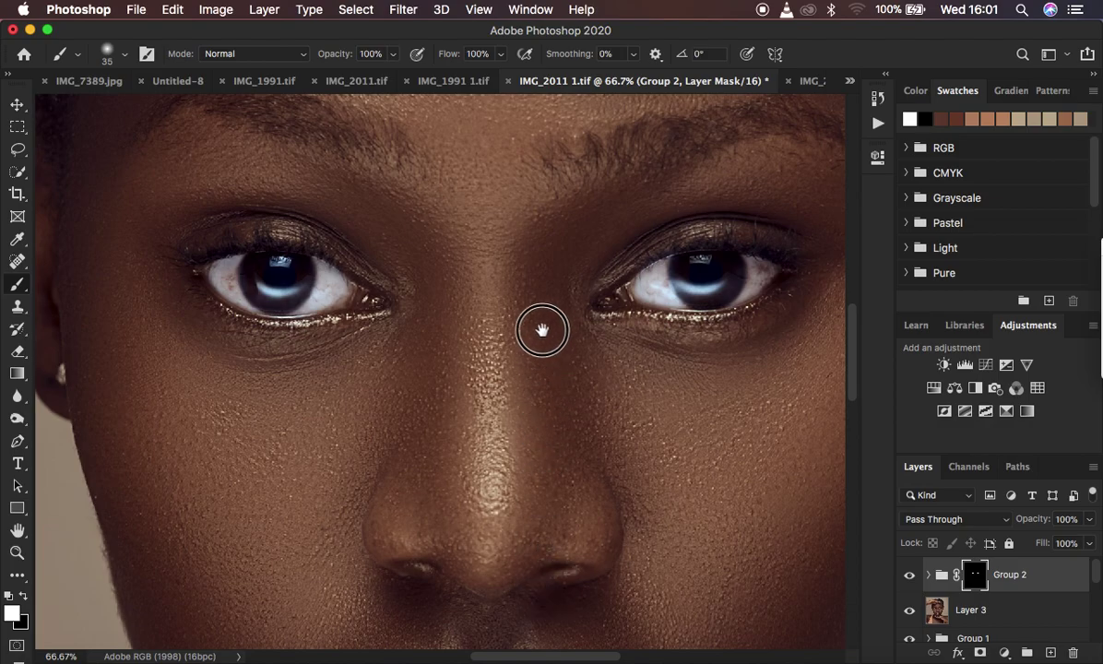
# Step: Paint white on the Group 2 mask over the teeth, reducing the brush to 25 px
pyautogui.scroll(-5, 535, 288)
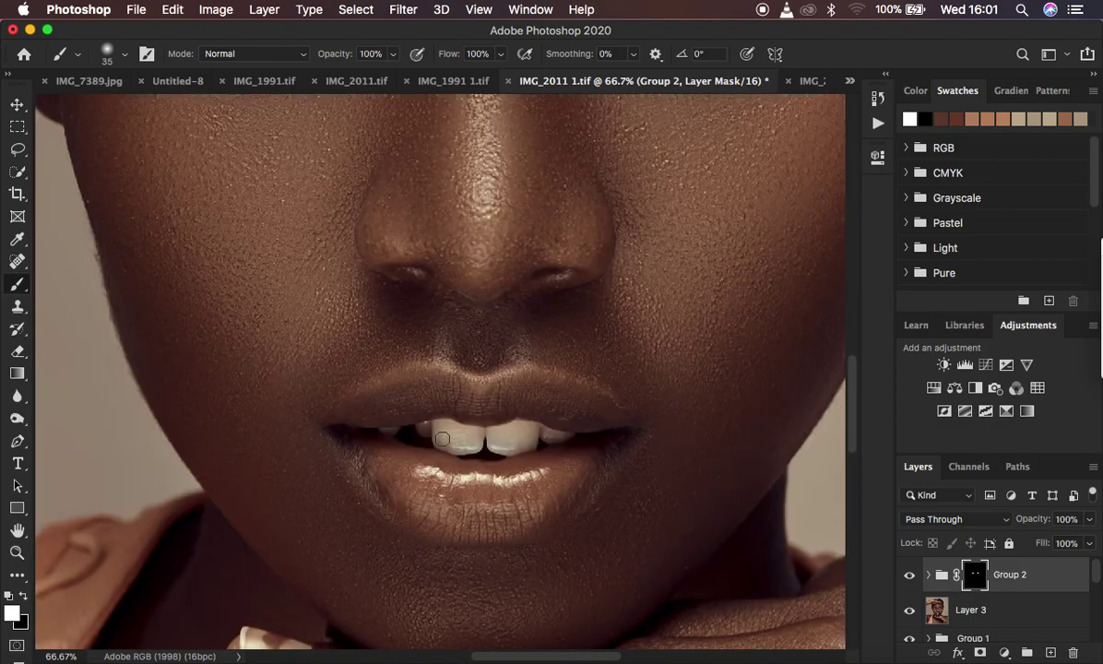
pyautogui.press('super+plus')
pyautogui.moveTo(441, 464)
pyautogui.mouseDown()
pyautogui.moveTo(483, 477)
pyautogui.moveTo(438, 457)
pyautogui.moveTo(498, 470)
pyautogui.moveTo(571, 465)
pyautogui.moveTo(514, 479)
pyautogui.moveTo(408, 463)
pyautogui.moveTo(453, 458)
pyautogui.moveTo(518, 479)
pyautogui.moveTo(576, 465)
pyautogui.moveTo(548, 462)
pyautogui.moveTo(630, 468)
pyautogui.moveTo(529, 490)
pyautogui.moveTo(575, 461)
pyautogui.moveTo(535, 465)
pyautogui.moveTo(551, 456)
pyautogui.moveTo(561, 453)
pyautogui.moveTo(538, 463)
pyautogui.moveTo(591, 462)
pyautogui.moveTo(409, 461)
pyautogui.moveTo(461, 483)
pyautogui.moveTo(579, 476)
pyautogui.moveTo(363, 461)
pyautogui.moveTo(453, 451)
pyautogui.moveTo(518, 470)
pyautogui.moveTo(609, 467)
pyautogui.moveTo(388, 466)
pyautogui.mouseUp()
pyautogui.press('[')
# Step: Compare the eyes and teeth with and without the Group 2 effect, leaving the group hidden
pyautogui.press('super+minus')
pyautogui.press('super+minus')
pyautogui.press('super+minus')
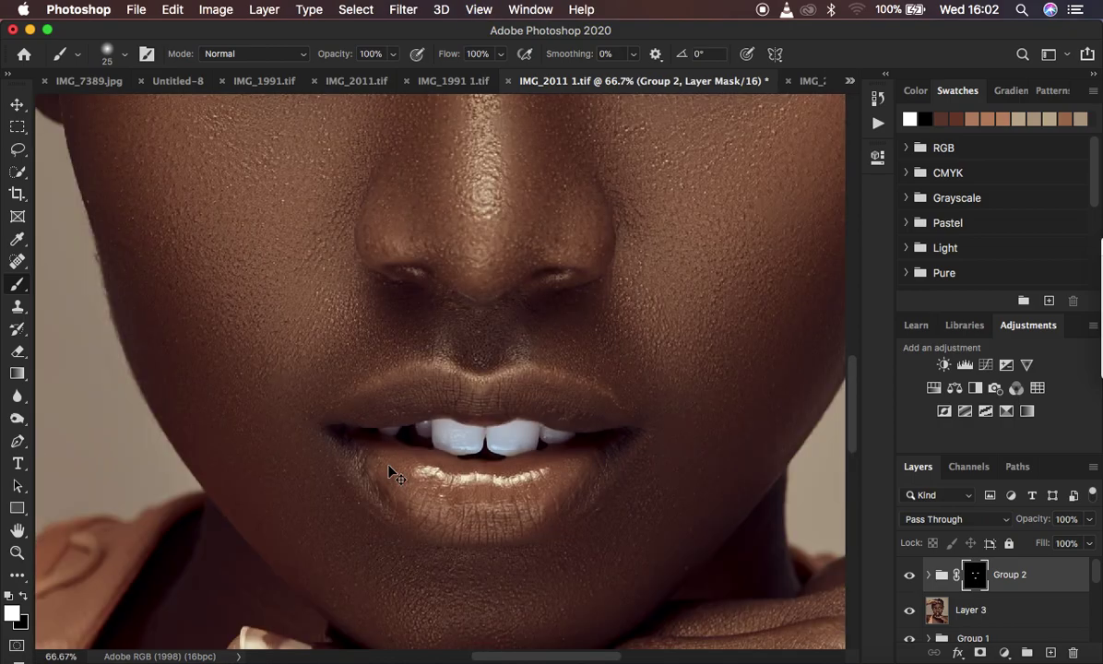
pyautogui.press('super+minus')
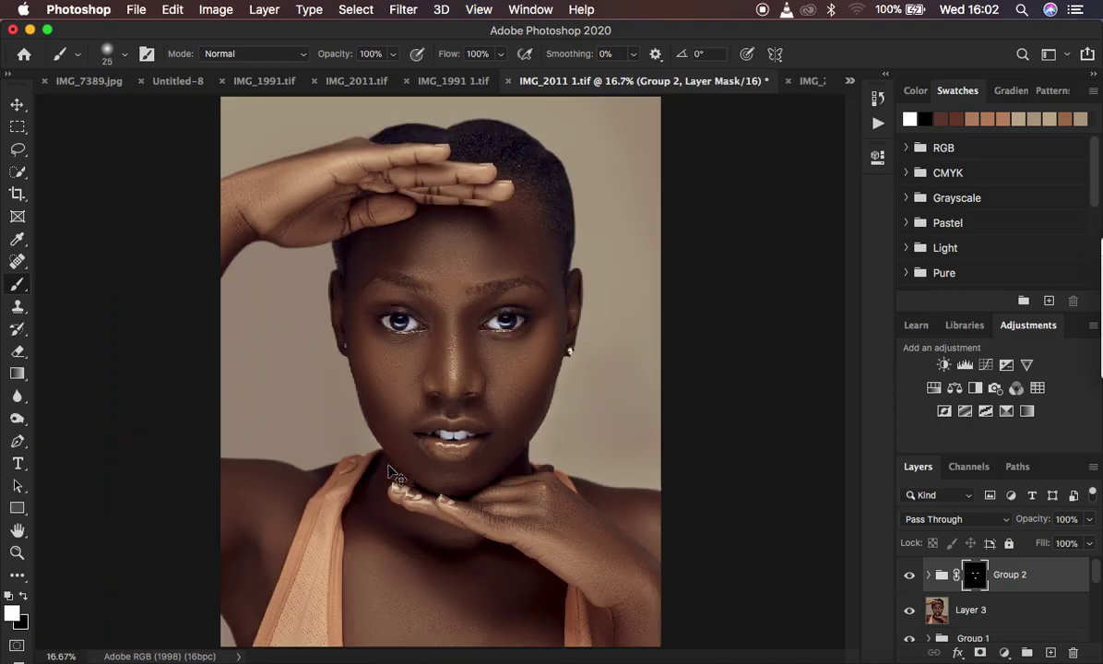
pyautogui.press('super+plus')
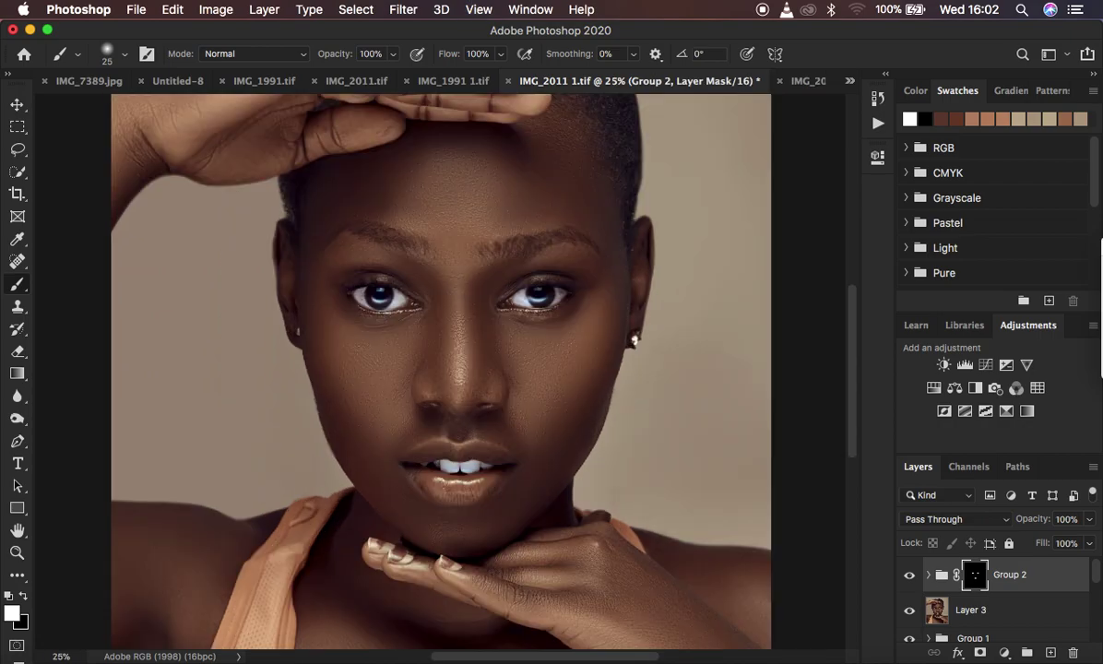
pyautogui.click(909, 575)
pyautogui.click(910, 576)
pyautogui.click(909, 576)
pyautogui.click(910, 576)
pyautogui.click(909, 576)
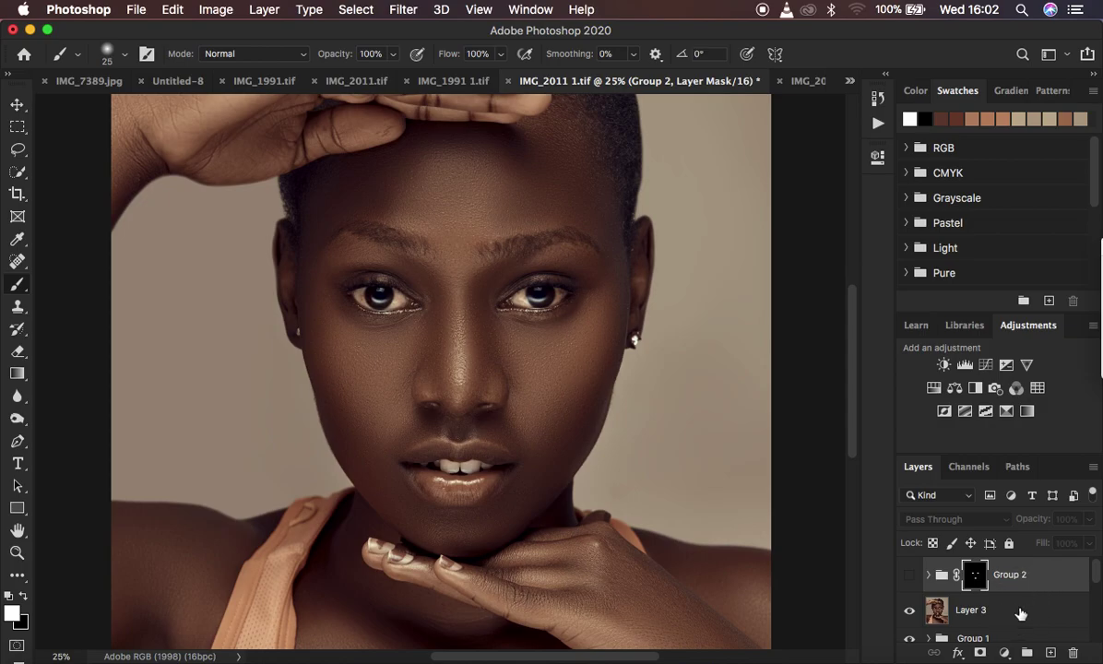
# Step: Add a Curves adjustment layer directly above Layer 3 and raise its RGB midtones slightly
pyautogui.click(968, 610)
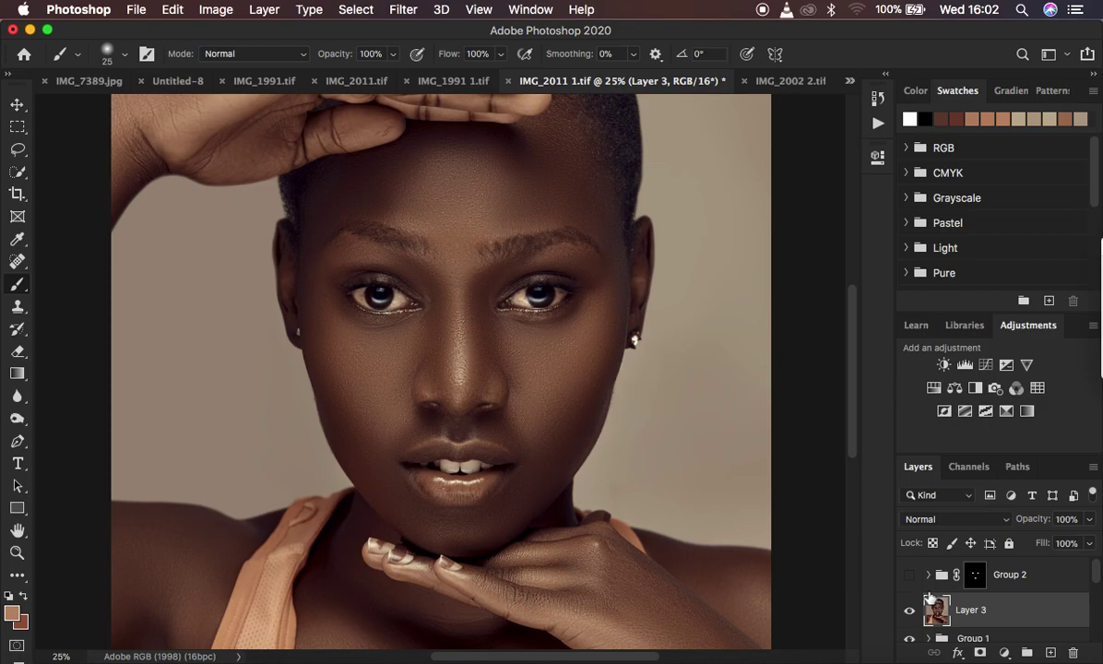
pyautogui.click(1004, 652)
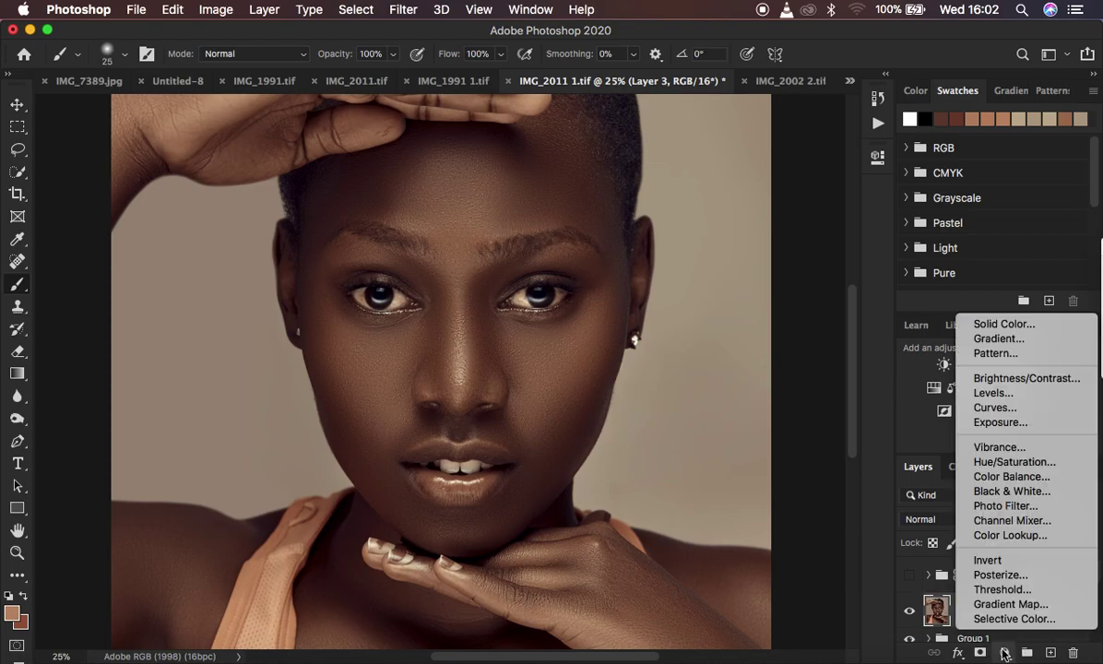
pyautogui.press('Escape')
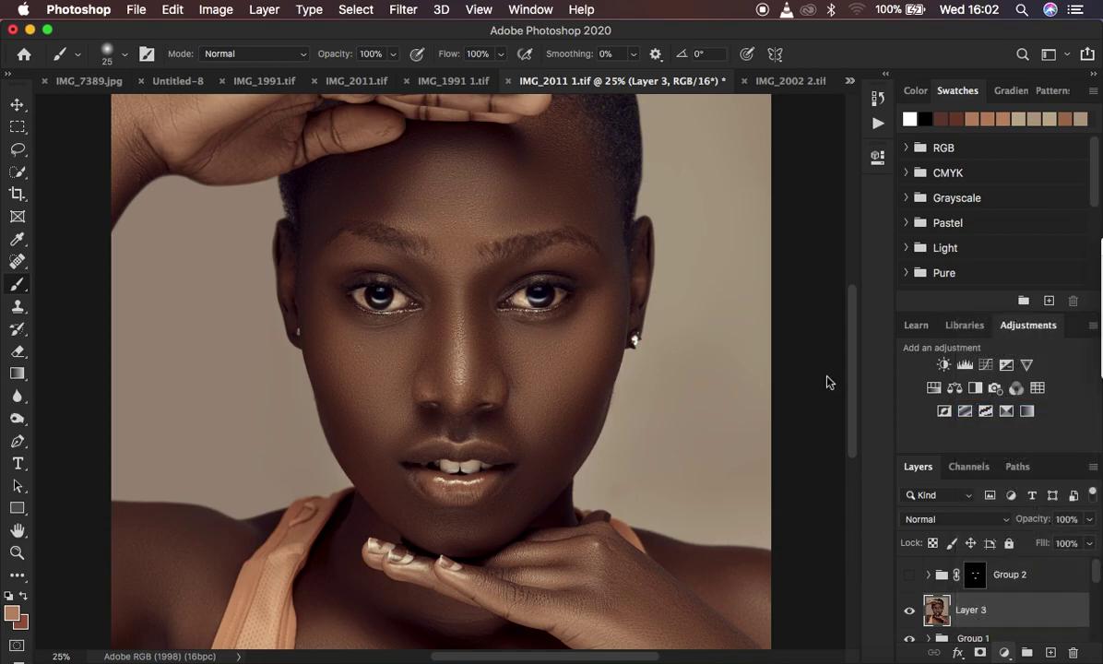
pyautogui.click(720, 359)
pyautogui.moveTo(720, 359); pyautogui.dragTo(718, 351)
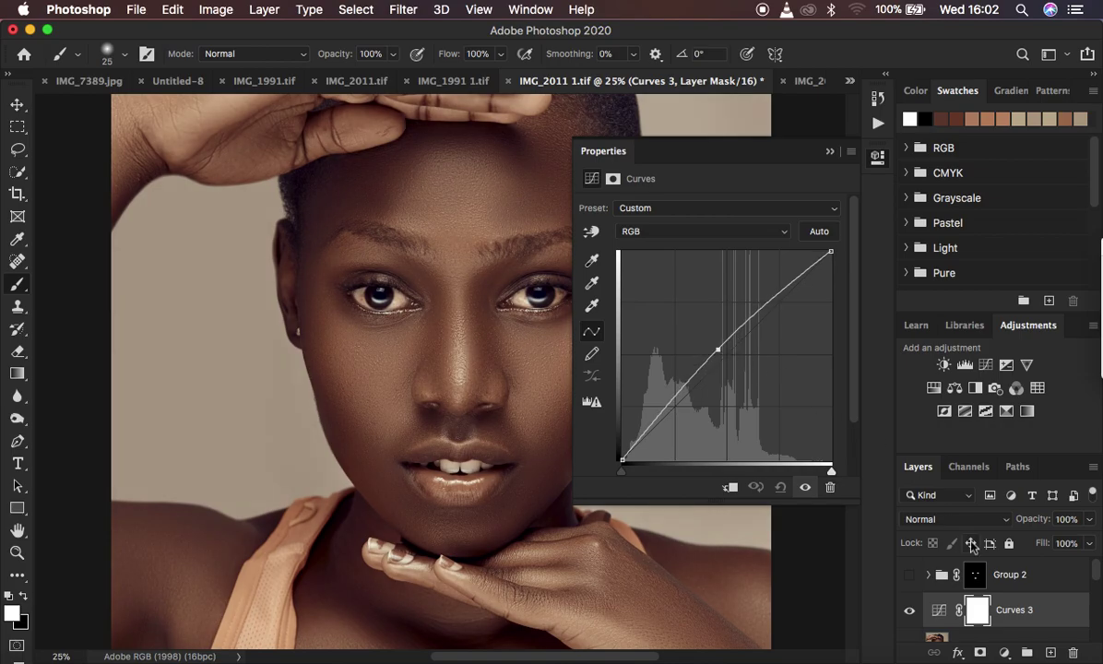
pyautogui.click(829, 150)
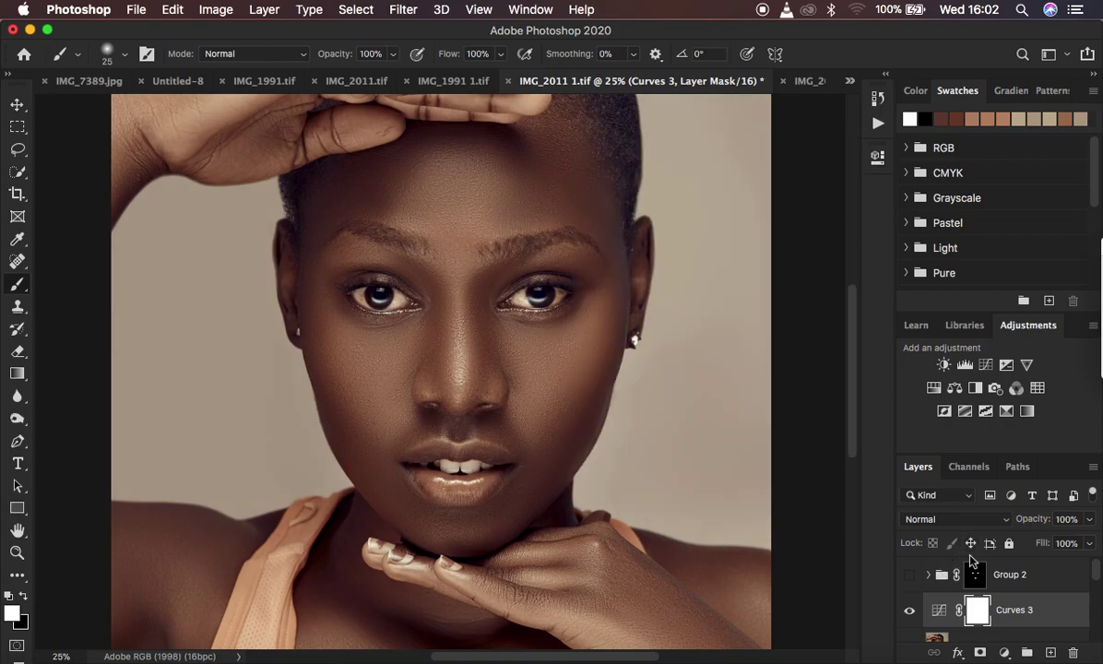
# Step: Add a Hue/Saturation adjustment layer above Curves 3 and lower the master saturation to -68
pyautogui.click(1004, 652)
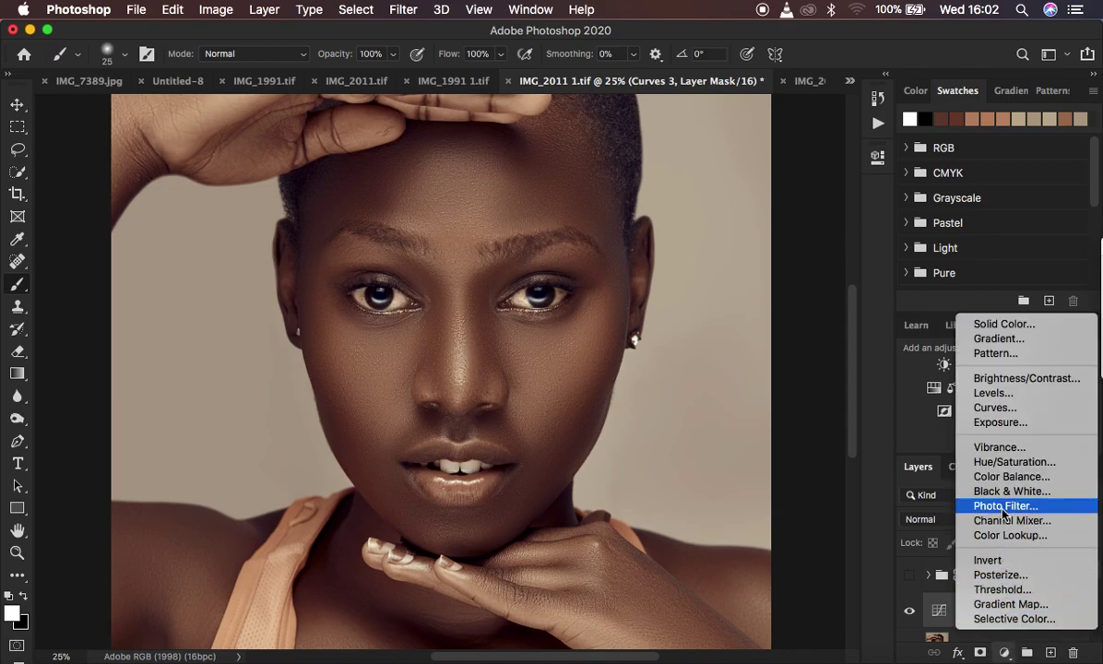
pyautogui.click(1001, 461)
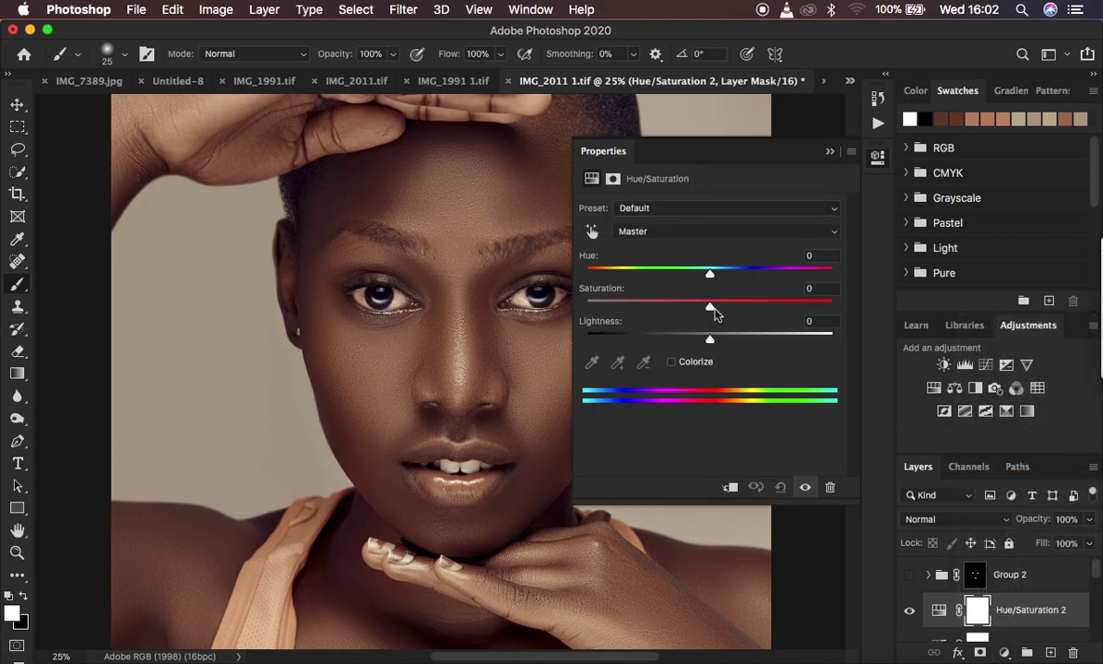
pyautogui.moveTo(710, 307); pyautogui.dragTo(689, 310)
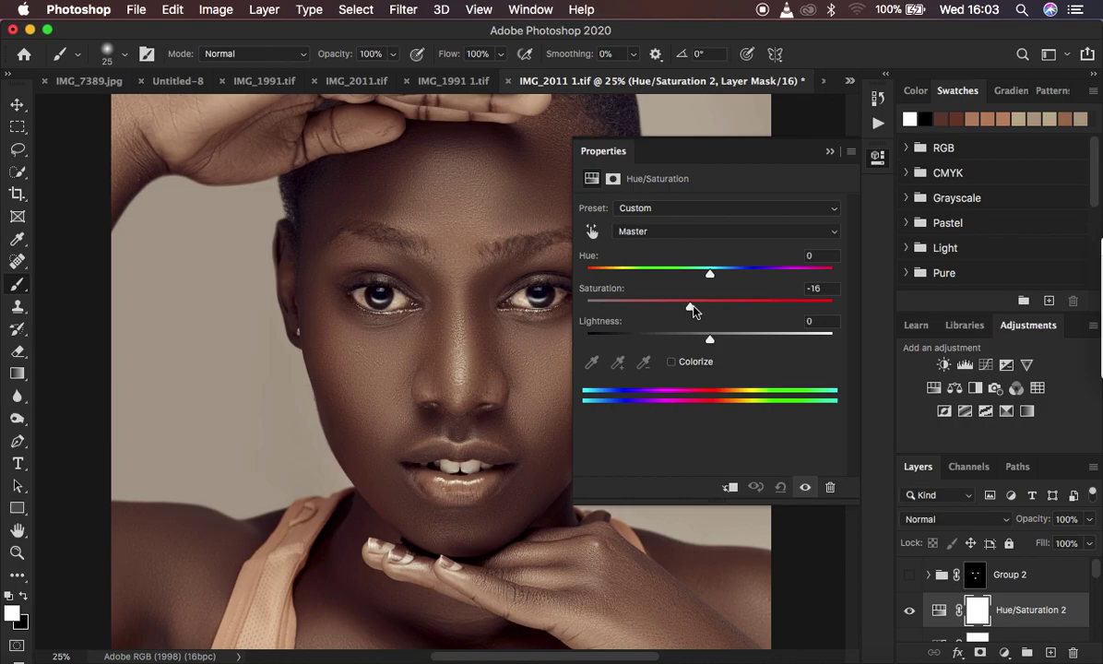
pyautogui.moveTo(693, 311); pyautogui.dragTo(625, 305)
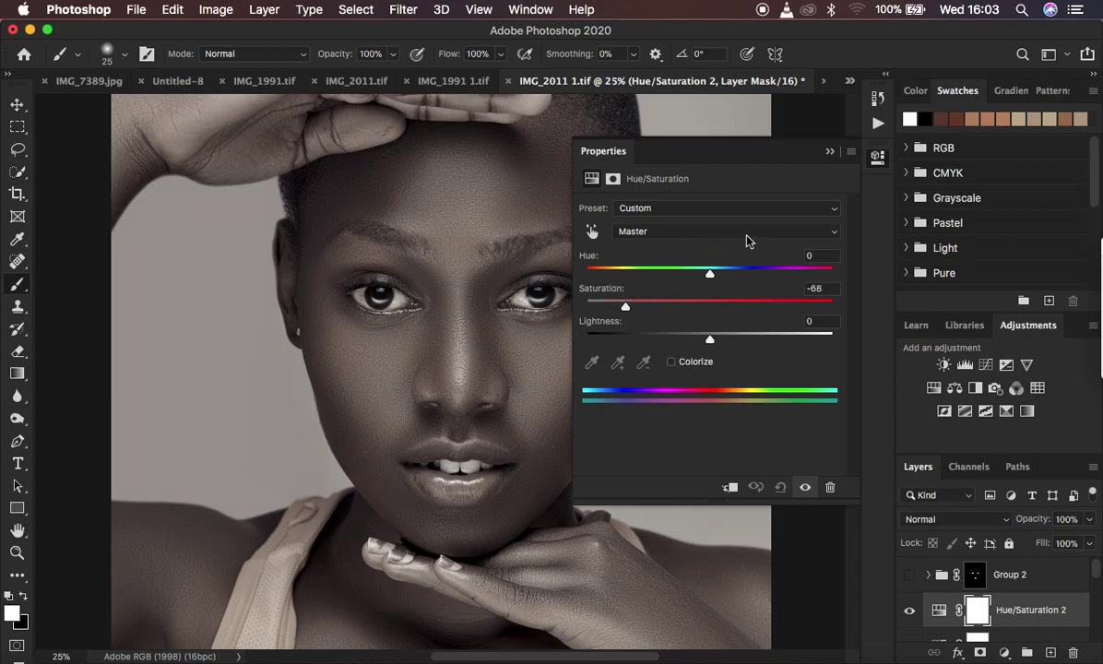
pyautogui.click(828, 152)
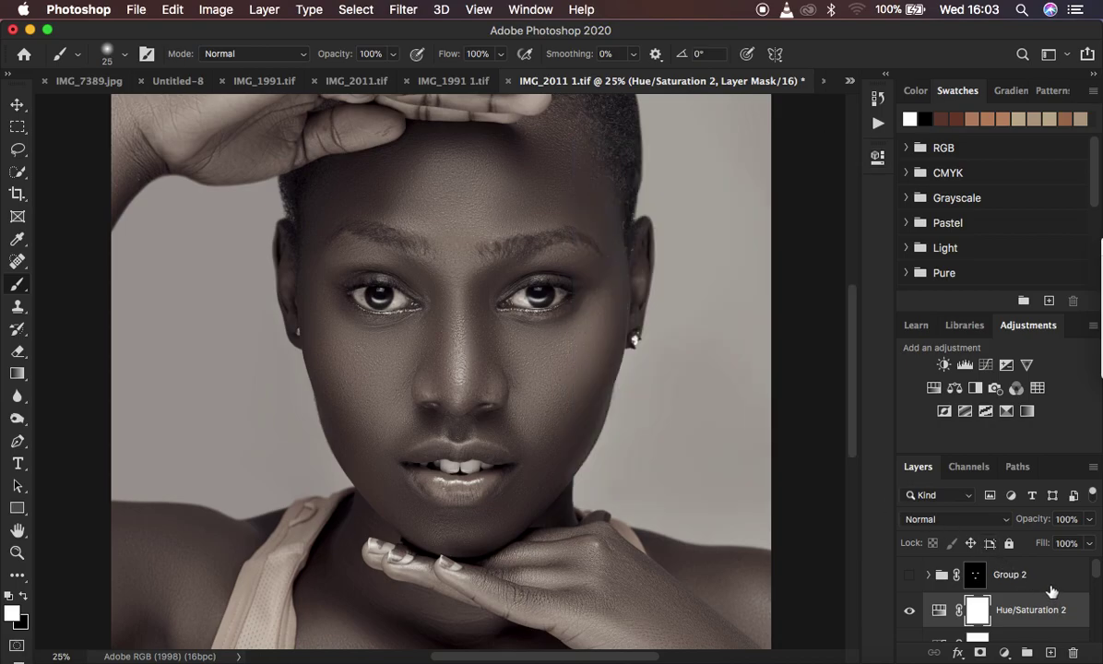
# Step: Group the Hue/Saturation 2 and Curves 3 layers and add a black mask to the group
pyautogui.scroll(-1, 1049, 592)
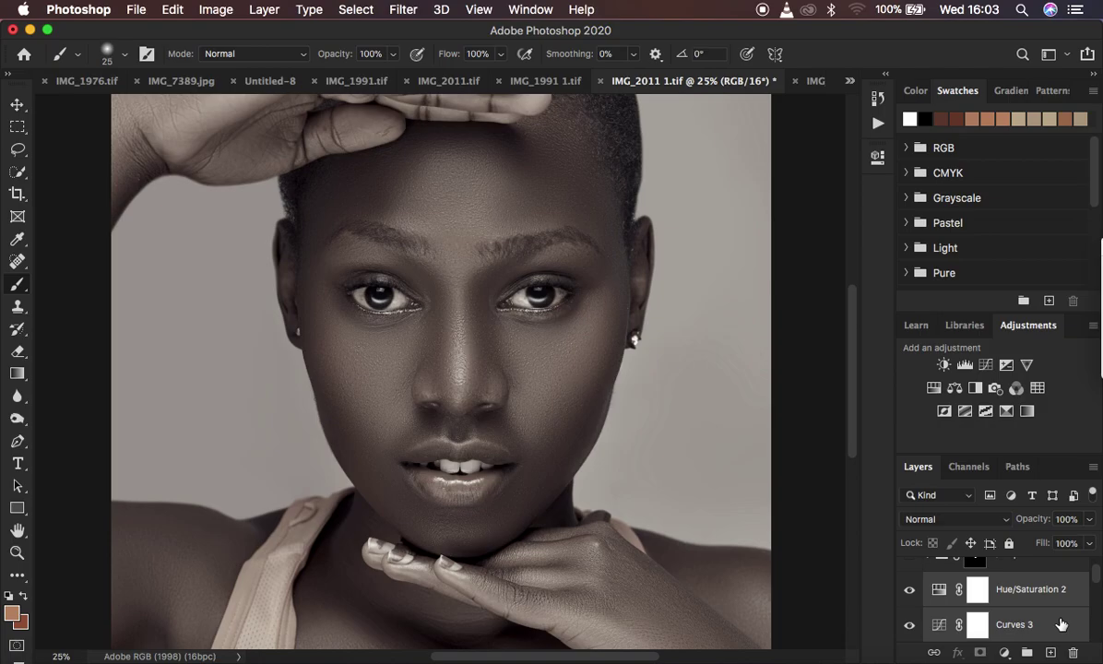
pyautogui.press('super+g')
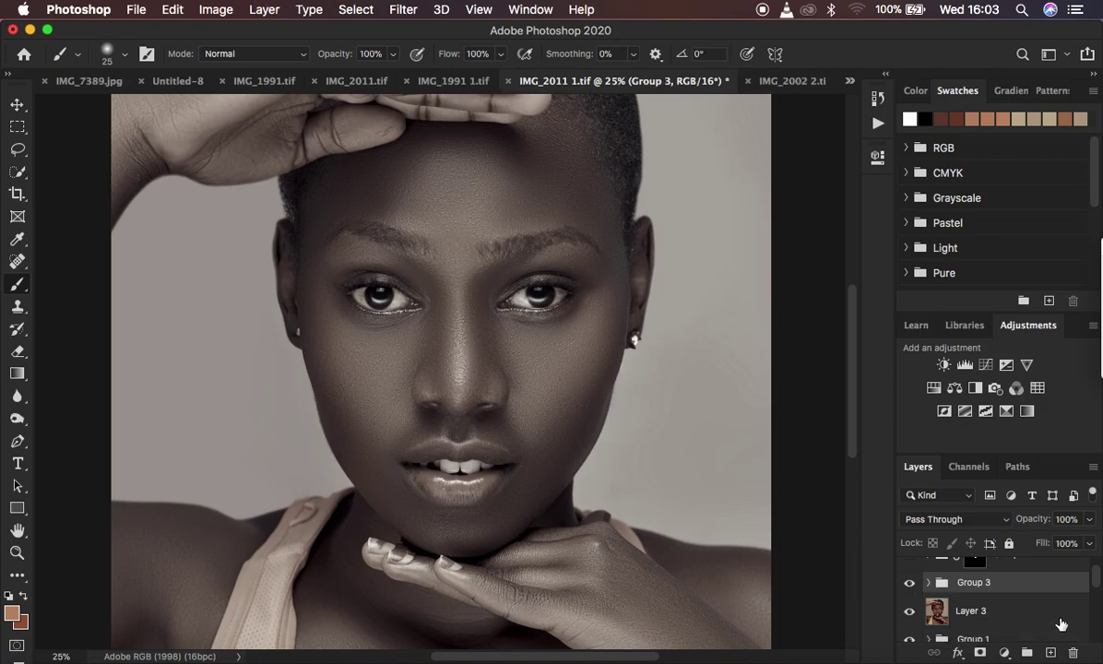
pyautogui.keyDown('alt'); pyautogui.click(980, 653); pyautogui.keyUp('alt')
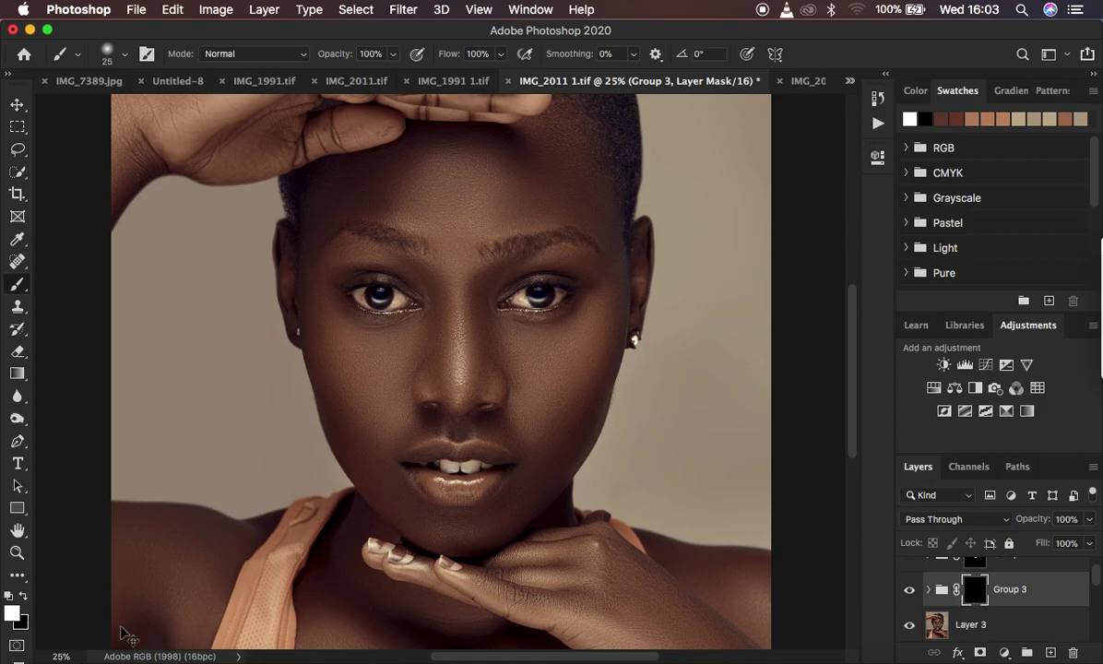
# Step: Paint white on the Group 3 mask over the whites of both eyes with the 25 px brush
pyautogui.press('super+equal')
pyautogui.press('super+equal')
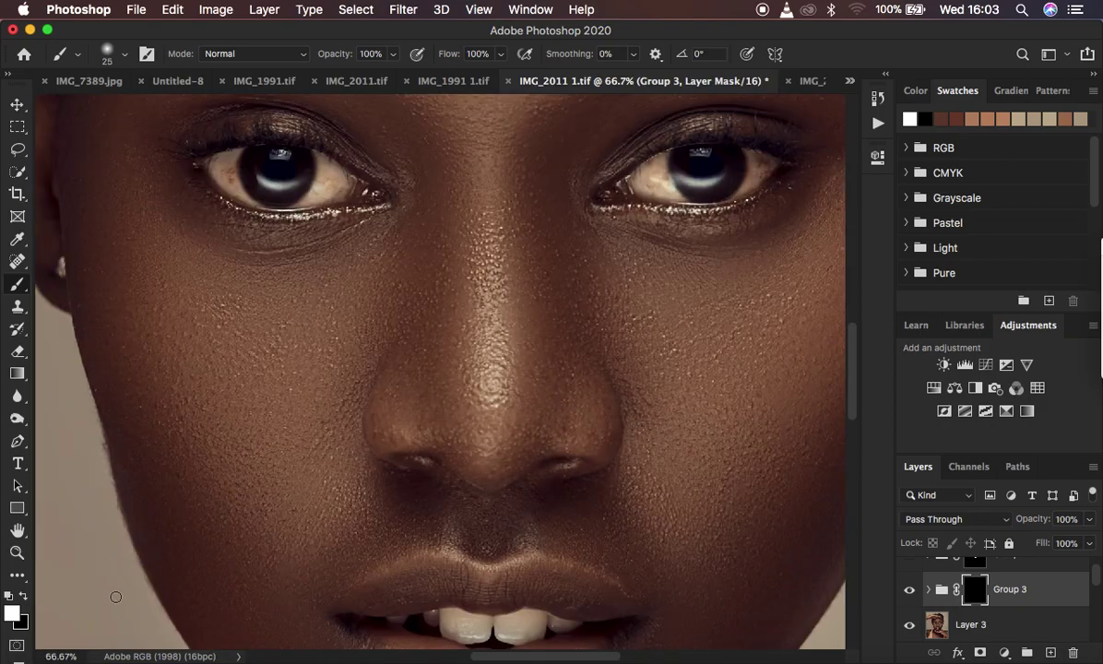
pyautogui.press('super+equal')
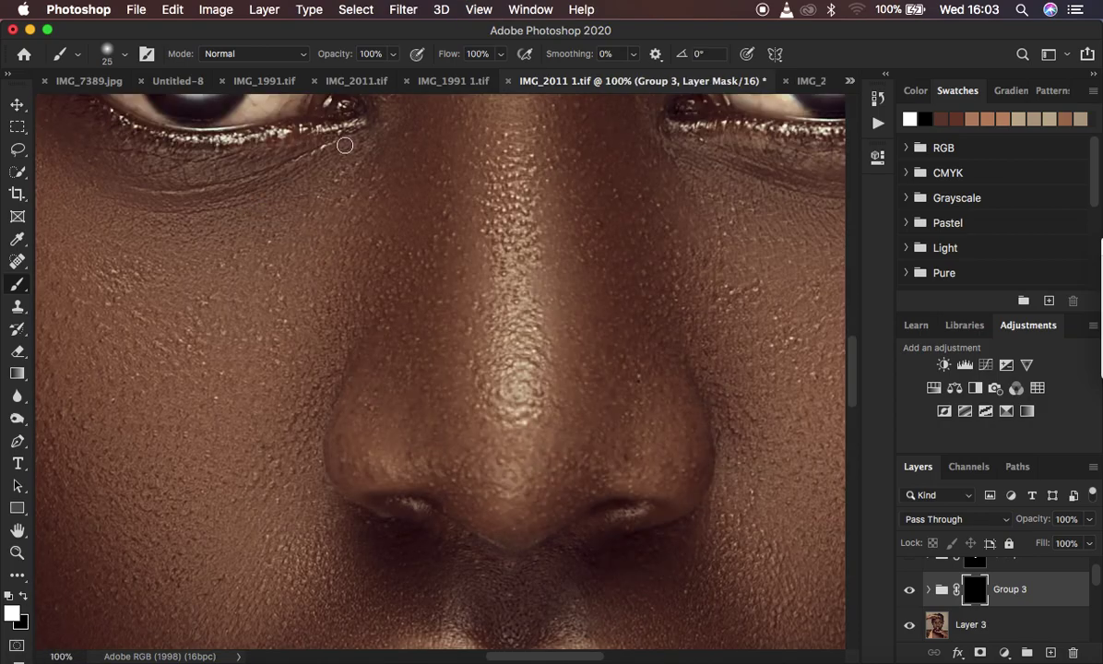
pyautogui.scroll(5, 366, 180)
pyautogui.hscroll(-3, 366, 179)
pyautogui.moveTo(204, 159)
pyautogui.mouseDown()
pyautogui.moveTo(207, 196)
pyautogui.moveTo(193, 181)
pyautogui.moveTo(220, 150)
pyautogui.moveTo(186, 168)
pyautogui.moveTo(206, 196)
pyautogui.moveTo(182, 173)
pyautogui.moveTo(220, 214)
pyautogui.moveTo(210, 164)
pyautogui.moveTo(180, 166)
pyautogui.moveTo(193, 194)
pyautogui.moveTo(216, 214)
pyautogui.moveTo(201, 172)
pyautogui.moveTo(244, 226)
pyautogui.moveTo(317, 216)
pyautogui.moveTo(335, 189)
pyautogui.moveTo(325, 157)
pyautogui.moveTo(355, 186)
pyautogui.moveTo(325, 213)
pyautogui.moveTo(351, 202)
pyautogui.moveTo(293, 225)
pyautogui.moveTo(353, 197)
pyautogui.moveTo(342, 169)
pyautogui.moveTo(373, 197)
pyautogui.moveTo(340, 219)
pyautogui.moveTo(348, 213)
pyautogui.moveTo(302, 225)
pyautogui.moveTo(335, 178)
pyautogui.moveTo(325, 152)
pyautogui.moveTo(285, 196)
pyautogui.moveTo(244, 190)
pyautogui.moveTo(284, 150)
pyautogui.moveTo(196, 169)
pyautogui.moveTo(208, 189)
pyautogui.moveTo(182, 169)
pyautogui.moveTo(195, 160)
pyautogui.moveTo(182, 166)
pyautogui.moveTo(221, 213)
pyautogui.mouseUp()
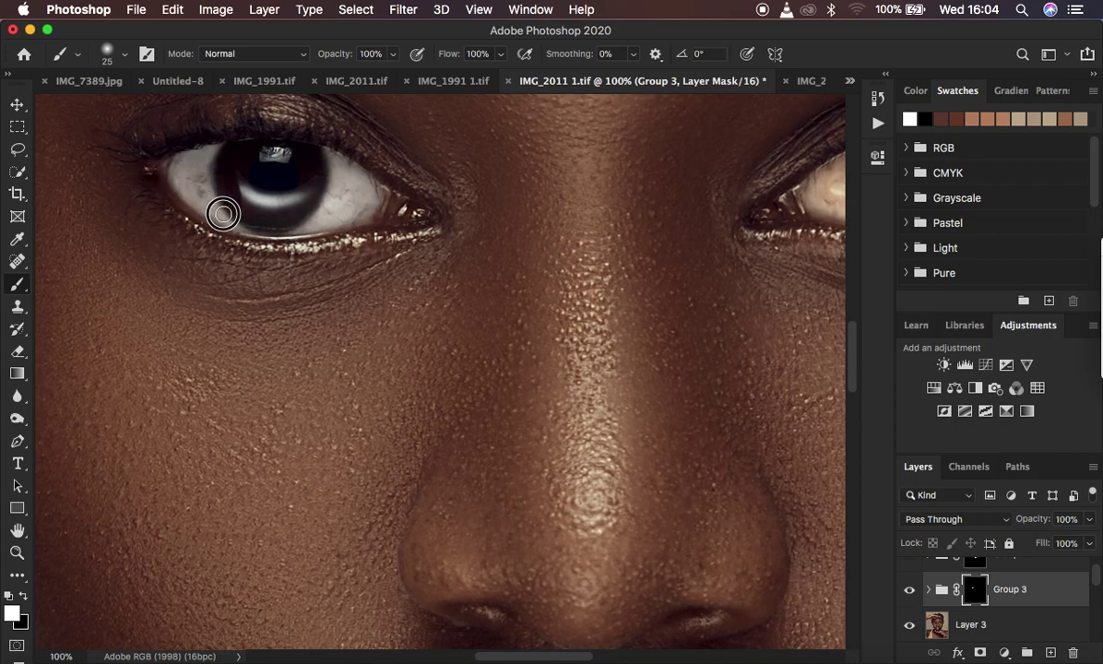
pyautogui.moveTo(370, 207)
pyautogui.mouseDown()
pyautogui.moveTo(259, 224)
pyautogui.moveTo(215, 202)
pyautogui.moveTo(203, 177)
pyautogui.moveTo(210, 154)
pyautogui.moveTo(184, 189)
pyautogui.mouseUp()
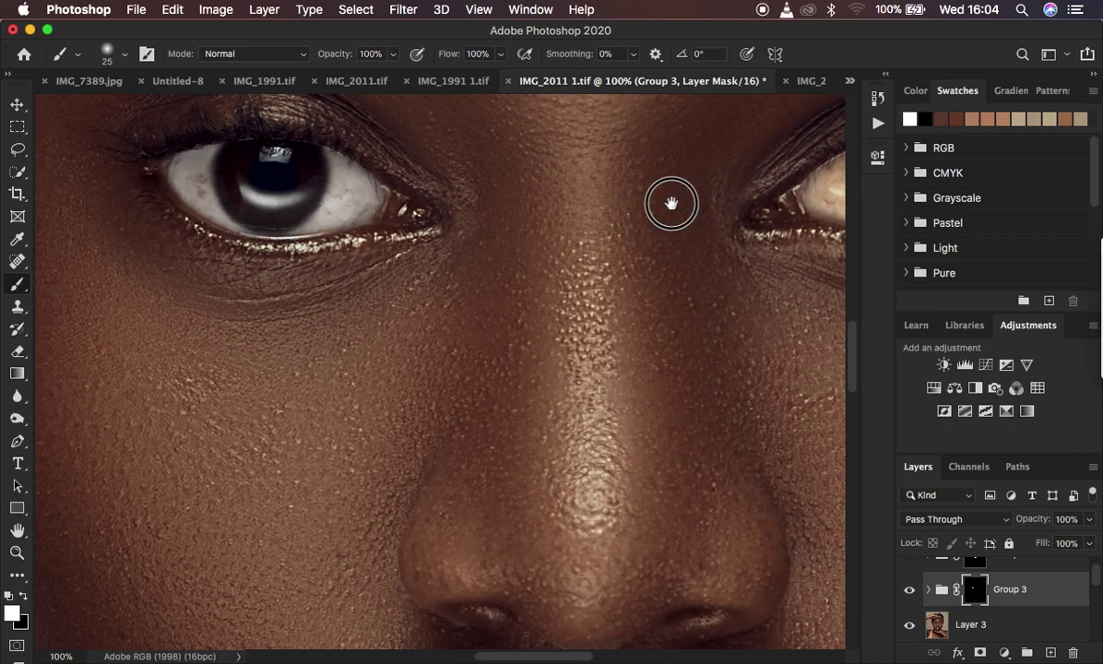
pyautogui.hscroll(6, 433, 226)
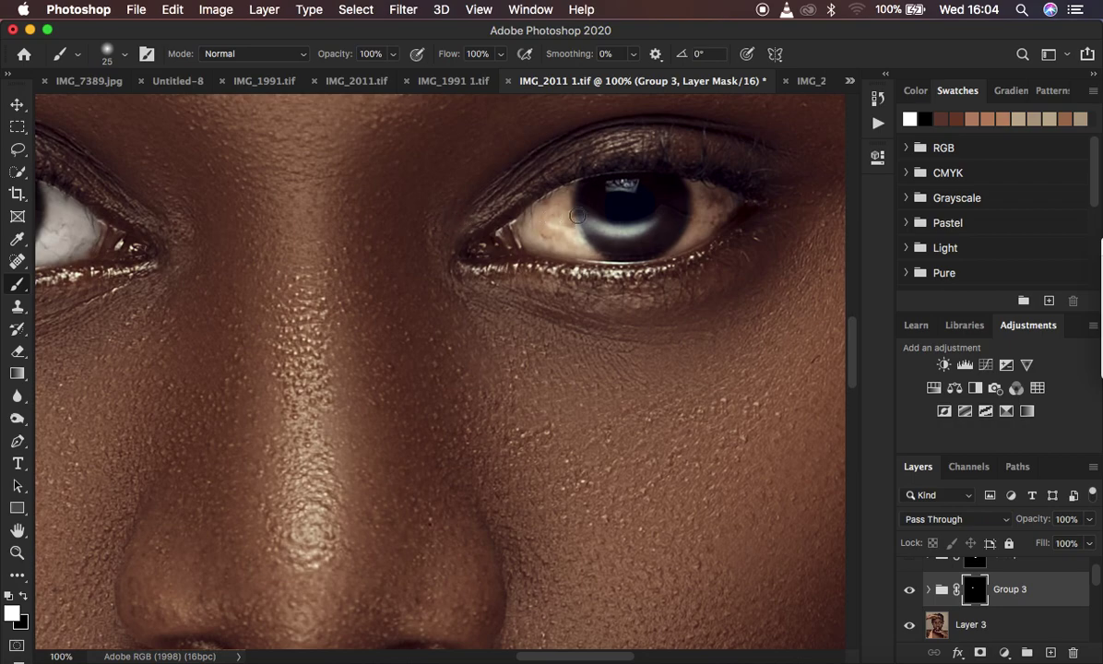
pyautogui.moveTo(564, 202)
pyautogui.mouseDown()
pyautogui.moveTo(577, 236)
pyautogui.moveTo(563, 210)
pyautogui.moveTo(571, 193)
pyautogui.moveTo(545, 202)
pyautogui.moveTo(550, 248)
pyautogui.moveTo(548, 210)
pyautogui.moveTo(551, 247)
pyautogui.moveTo(566, 222)
pyautogui.moveTo(593, 251)
pyautogui.moveTo(558, 212)
pyautogui.moveTo(591, 246)
pyautogui.moveTo(556, 226)
pyautogui.moveTo(567, 198)
pyautogui.moveTo(528, 224)
pyautogui.moveTo(588, 236)
pyautogui.moveTo(669, 217)
pyautogui.moveTo(697, 194)
pyautogui.moveTo(692, 235)
pyautogui.moveTo(696, 189)
pyautogui.moveTo(714, 194)
pyautogui.moveTo(710, 218)
pyautogui.moveTo(676, 247)
pyautogui.moveTo(703, 216)
pyautogui.moveTo(695, 187)
pyautogui.moveTo(727, 213)
pyautogui.moveTo(660, 247)
pyautogui.moveTo(690, 224)
pyautogui.moveTo(691, 188)
pyautogui.moveTo(715, 204)
pyautogui.moveTo(670, 248)
pyautogui.moveTo(584, 246)
pyautogui.moveTo(564, 217)
pyautogui.moveTo(568, 204)
pyautogui.moveTo(549, 200)
pyautogui.moveTo(624, 182)
pyautogui.moveTo(551, 205)
pyautogui.moveTo(530, 222)
pyautogui.moveTo(546, 244)
pyautogui.moveTo(527, 234)
pyautogui.moveTo(561, 247)
pyautogui.moveTo(659, 245)
pyautogui.moveTo(693, 219)
pyautogui.moveTo(687, 184)
pyautogui.moveTo(713, 222)
pyautogui.mouseUp()
# Step: Paint white on the Group 3 mask over the teeth, reducing the brush to 15 px for the small side tooth
pyautogui.moveTo(445, 559); pyautogui.dragTo(480, 229)
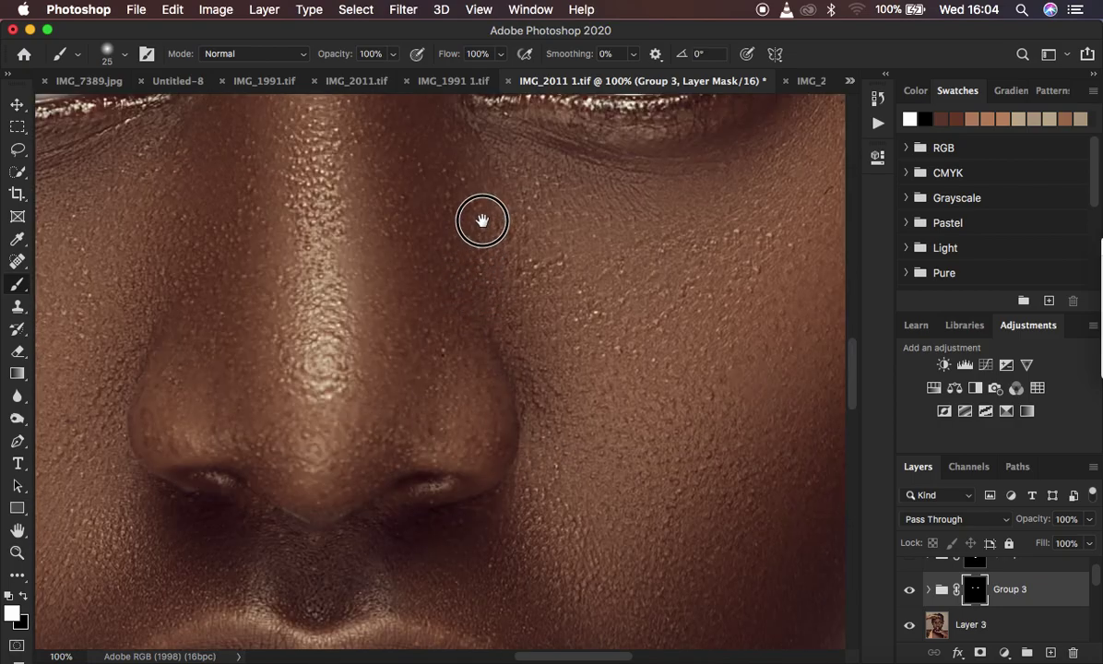
pyautogui.press('super+equal')
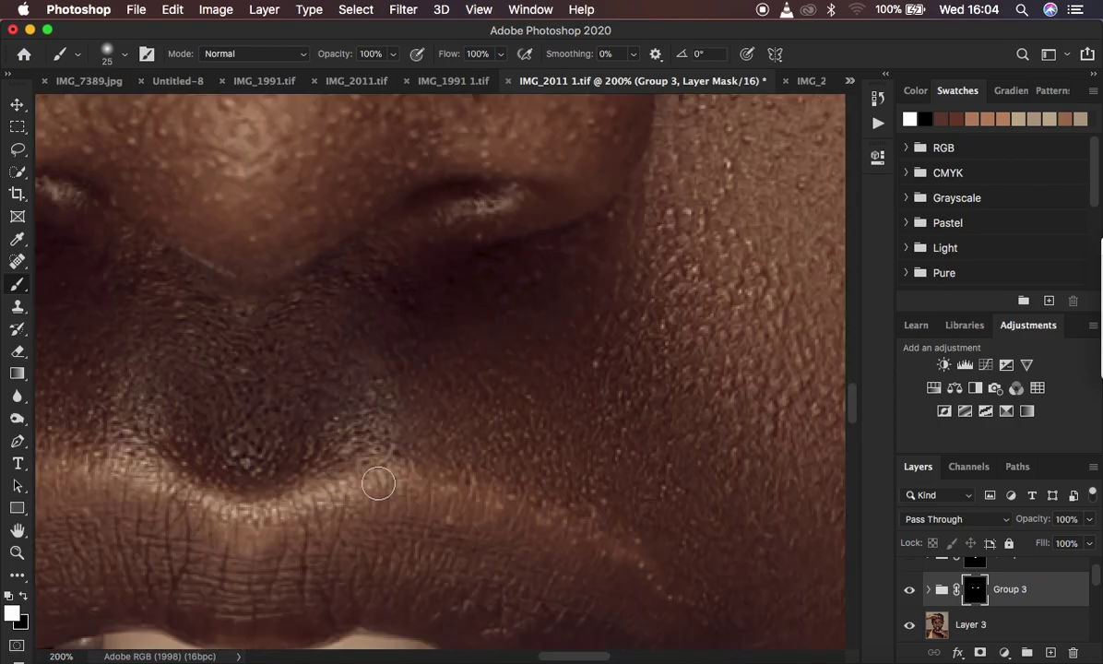
pyautogui.moveTo(459, 516); pyautogui.dragTo(512, 217)
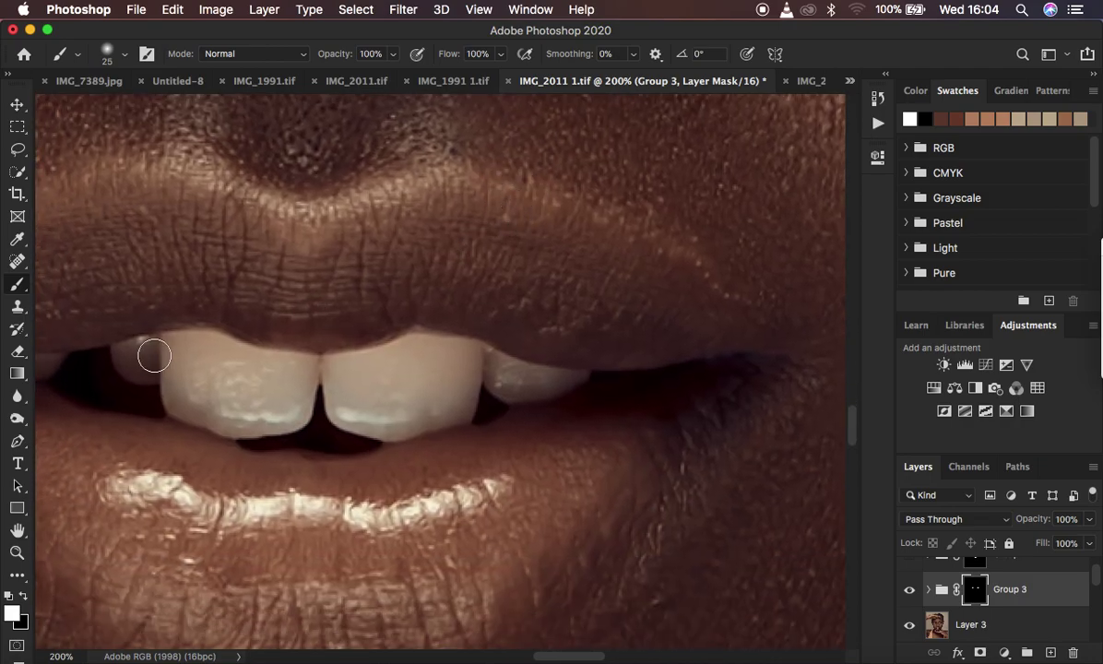
pyautogui.moveTo(203, 358)
pyautogui.mouseDown()
pyautogui.moveTo(193, 389)
pyautogui.moveTo(180, 373)
pyautogui.moveTo(208, 376)
pyautogui.moveTo(232, 398)
pyautogui.moveTo(196, 370)
pyautogui.moveTo(210, 358)
pyautogui.moveTo(257, 372)
pyautogui.moveTo(197, 355)
pyautogui.moveTo(298, 384)
pyautogui.moveTo(186, 389)
pyautogui.moveTo(242, 414)
pyautogui.moveTo(198, 409)
pyautogui.moveTo(181, 370)
pyautogui.moveTo(213, 357)
pyautogui.moveTo(172, 403)
pyautogui.moveTo(296, 396)
pyautogui.moveTo(438, 360)
pyautogui.moveTo(407, 357)
pyautogui.moveTo(441, 385)
pyautogui.moveTo(367, 399)
pyautogui.moveTo(389, 411)
pyautogui.moveTo(460, 373)
pyautogui.moveTo(425, 365)
pyautogui.moveTo(532, 380)
pyautogui.moveTo(369, 419)
pyautogui.moveTo(432, 364)
pyautogui.moveTo(420, 354)
pyautogui.moveTo(297, 383)
pyautogui.moveTo(330, 374)
pyautogui.moveTo(171, 364)
pyautogui.moveTo(177, 386)
pyautogui.moveTo(272, 417)
pyautogui.moveTo(318, 415)
pyautogui.moveTo(211, 401)
pyautogui.moveTo(167, 355)
pyautogui.moveTo(127, 359)
pyautogui.moveTo(226, 366)
pyautogui.moveTo(194, 349)
pyautogui.moveTo(290, 368)
pyautogui.moveTo(512, 367)
pyautogui.moveTo(553, 382)
pyautogui.moveTo(347, 392)
pyautogui.moveTo(225, 362)
pyautogui.moveTo(128, 369)
pyautogui.moveTo(381, 361)
pyautogui.mouseUp()
pyautogui.press('[')
pyautogui.press('[')
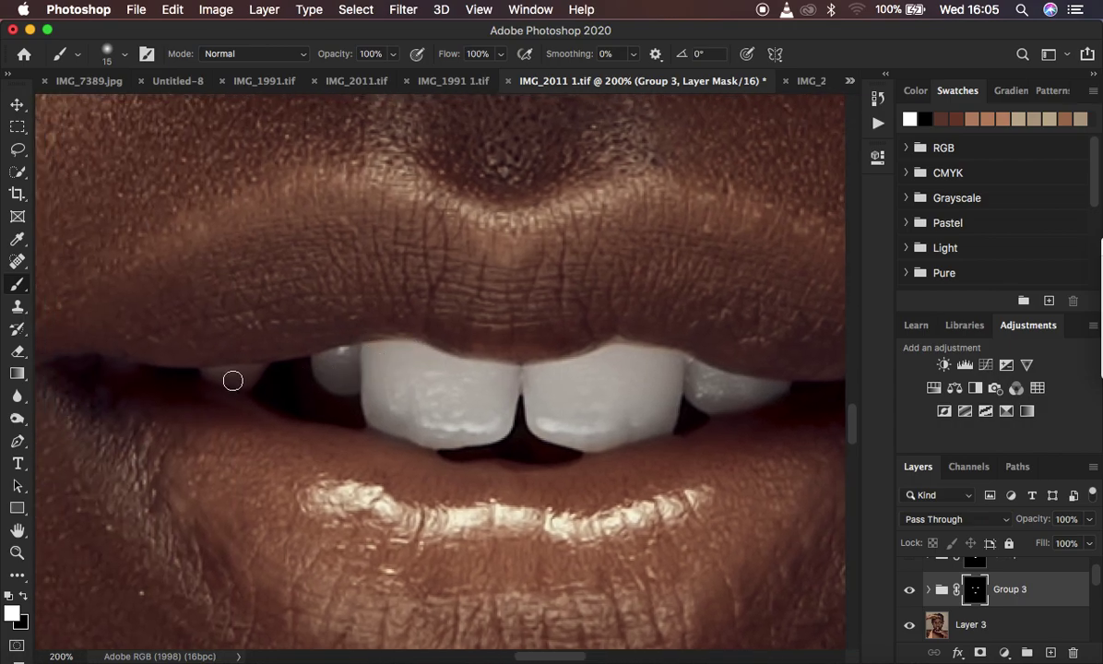
pyautogui.moveTo(218, 376); pyautogui.dragTo(259, 374)
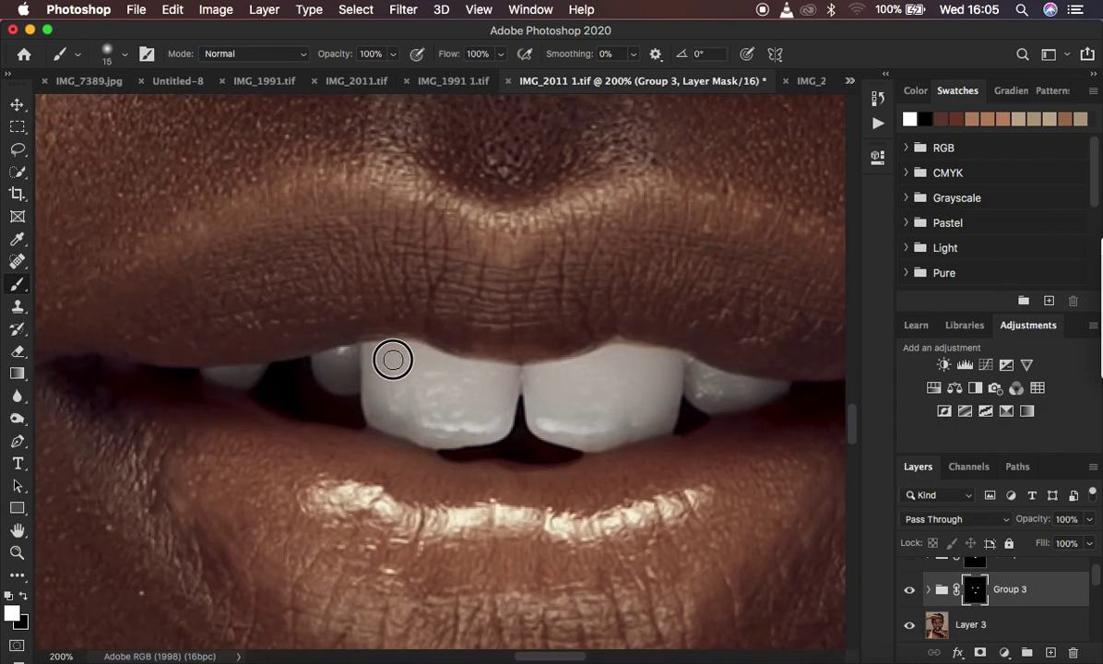
# Step: Lower the opacity of Group 3 to 82% while viewing the whole face
pyautogui.press('super+minus')
pyautogui.press('super+minus')
pyautogui.press('super+minus')
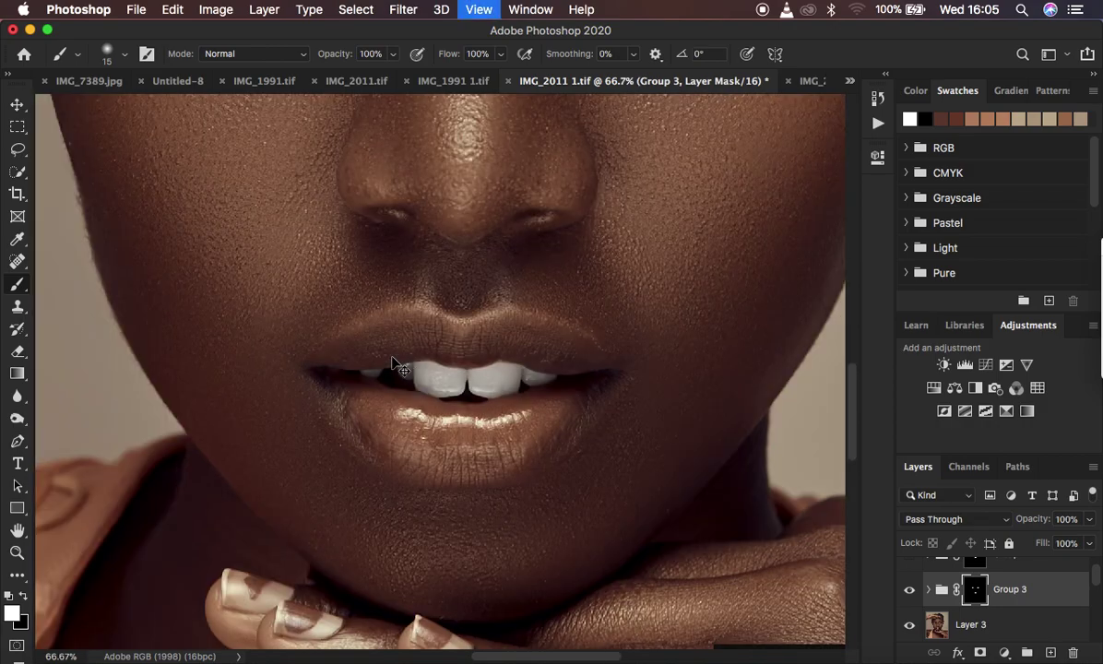
pyautogui.press('super+minus')
pyautogui.press('super+minus')
pyautogui.press('super+plus')
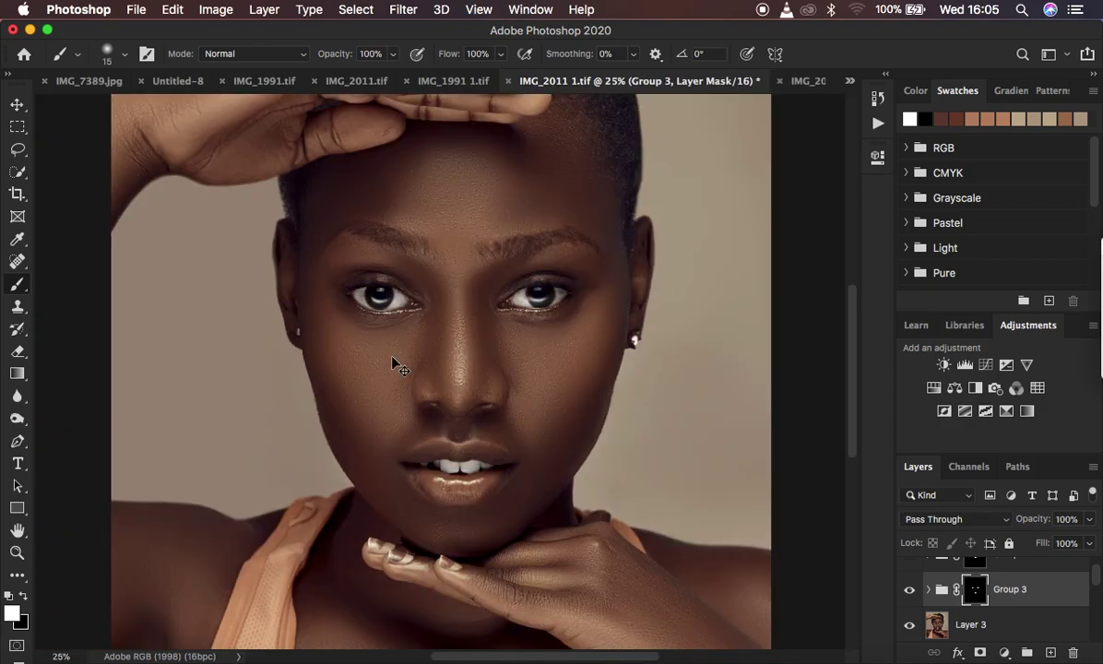
pyautogui.press('super+plus')
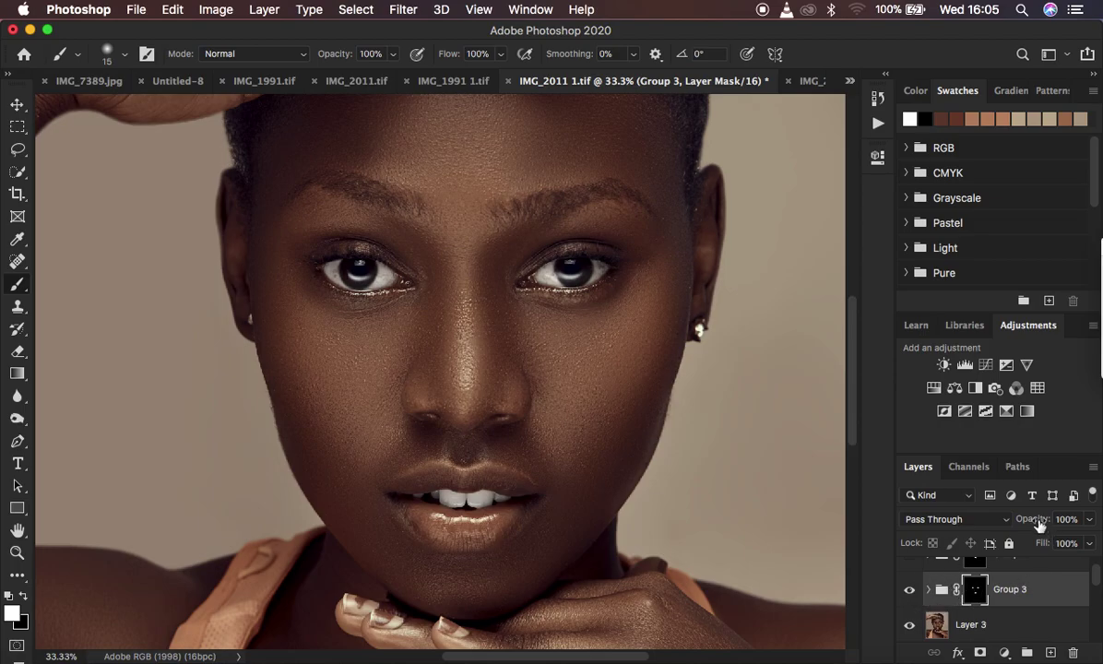
pyautogui.moveTo(1036, 521); pyautogui.dragTo(1022, 519)
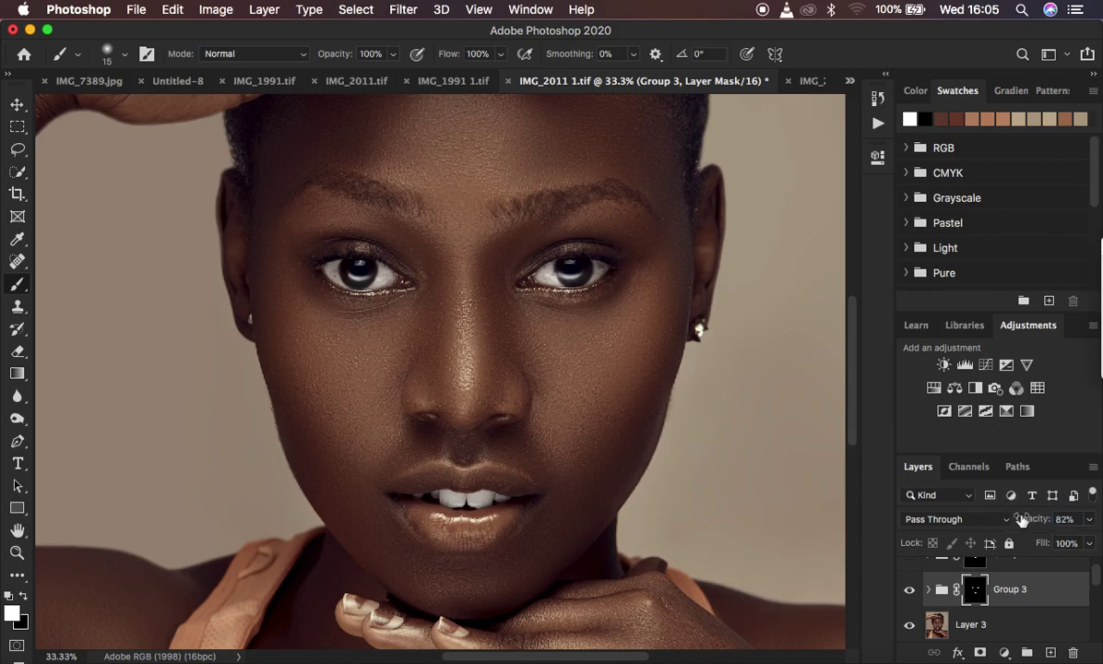
# Step: Rename Group 3 as "2 non photo filter" and Group 2 as "1"
pyautogui.scroll(1, 1014, 591)
pyautogui.doubleClick(1008, 611)
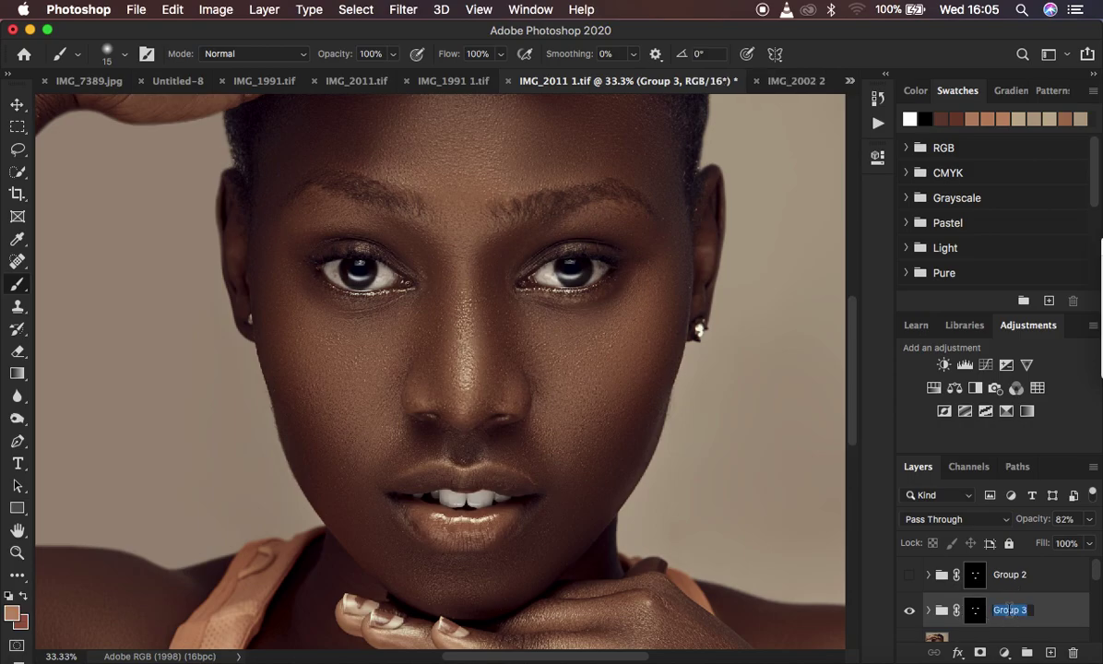
pyautogui.write('2 non photo filter')
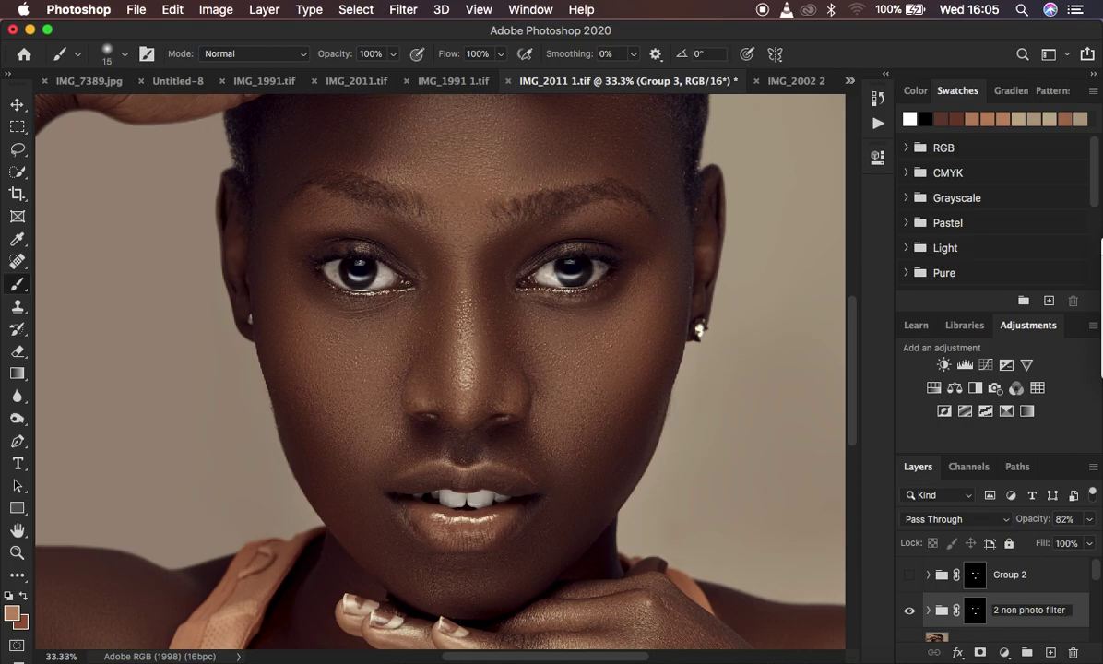
pyautogui.press('Return')
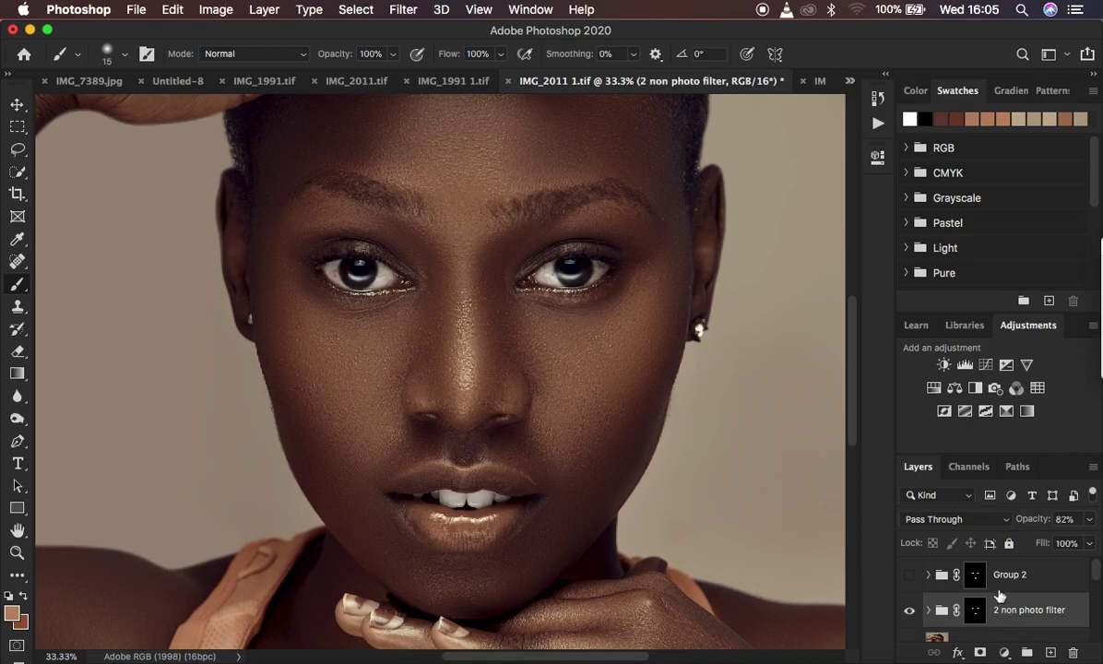
pyautogui.doubleClick(1007, 575)
pyautogui.write('1')
pyautogui.press('Return')
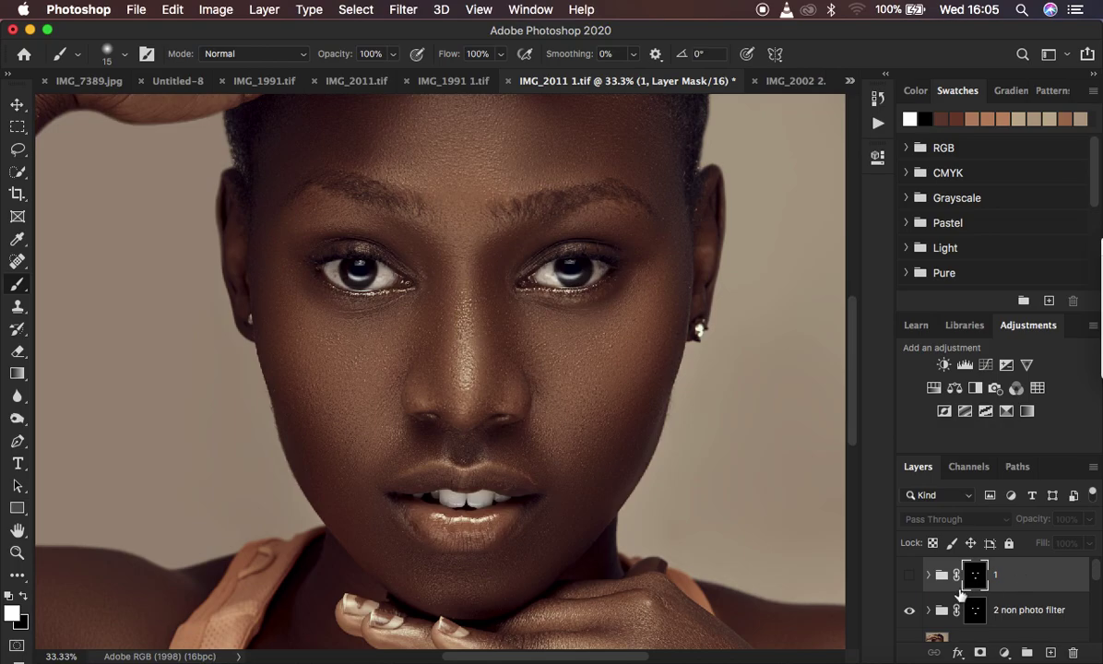
# Step: Compare the eyes and teeth with and without the "2 non photo filter" group, leaving it hidden
pyautogui.click(909, 611)
pyautogui.click(909, 612)
pyautogui.click(909, 611)
pyautogui.click(909, 611)
pyautogui.click(909, 611)
pyautogui.click(909, 612)
pyautogui.click(911, 613)
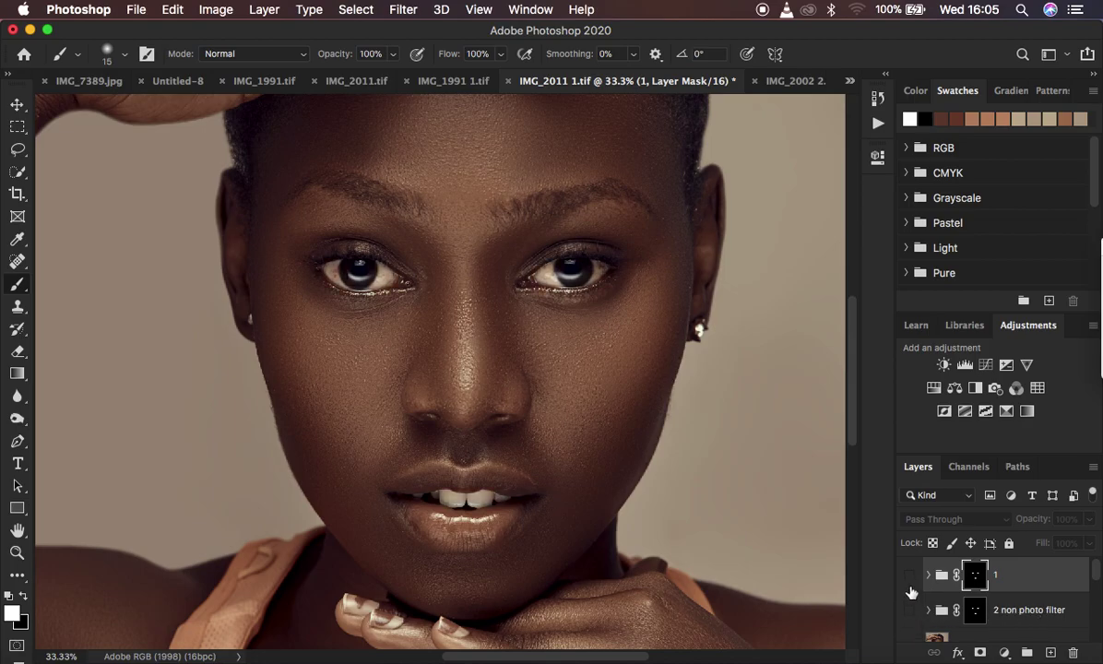
# Step: Compare the eyes and teeth with and without group "1", leaving it hidden
pyautogui.click(910, 578)
pyautogui.click(909, 578)
pyautogui.click(909, 579)
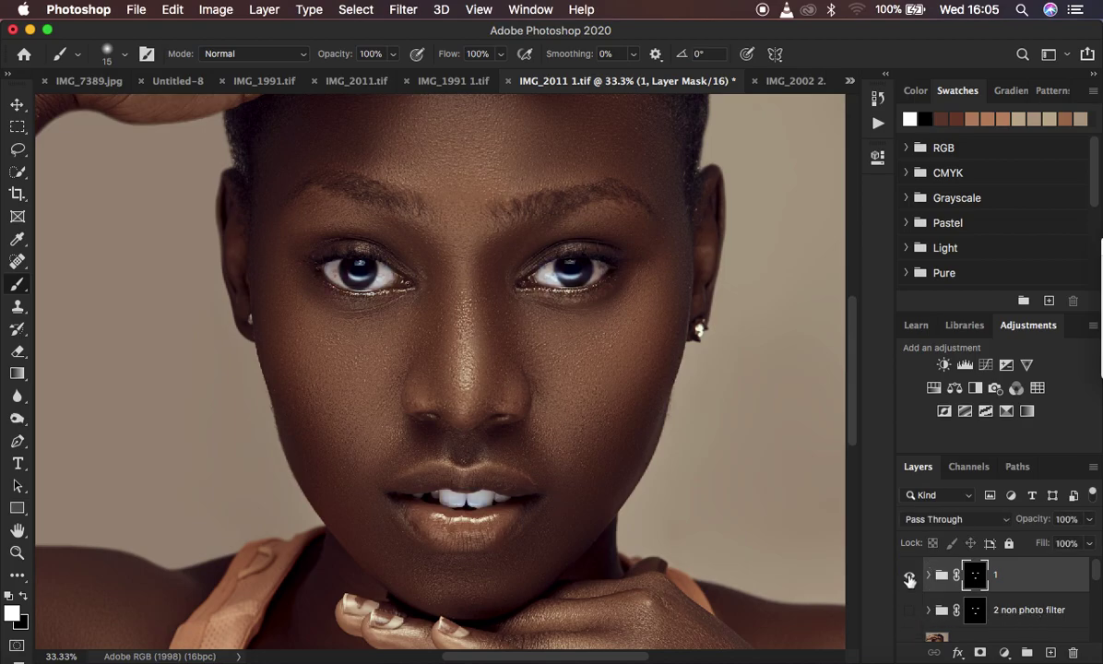
pyautogui.click(909, 579)
pyautogui.click(909, 580)
pyautogui.click(909, 579)
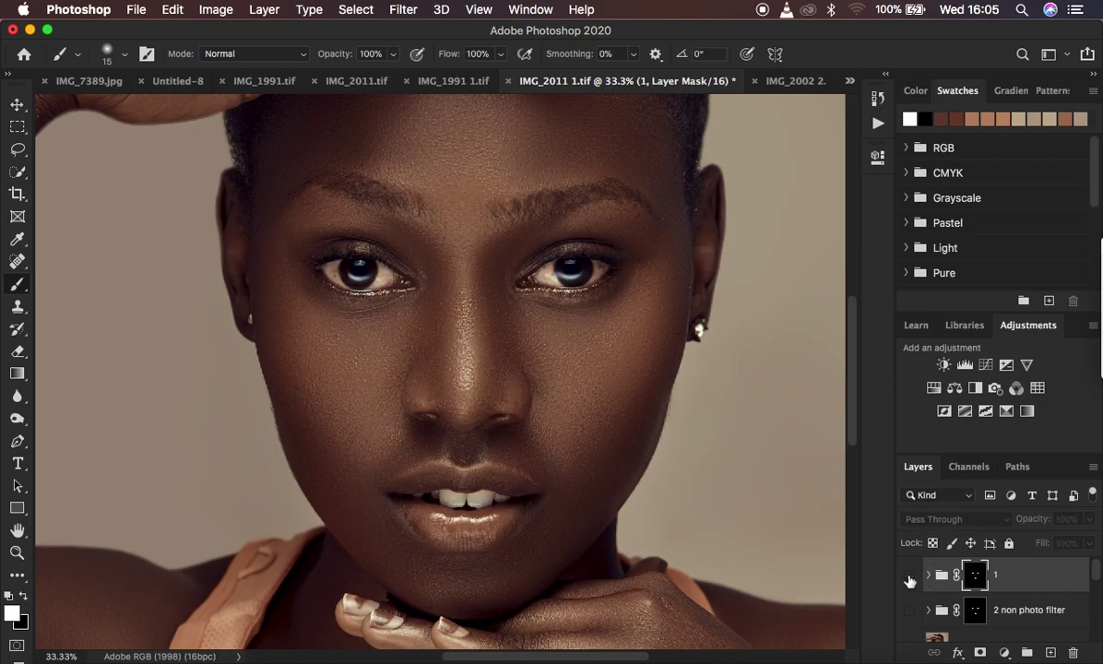
pyautogui.click(909, 579)
pyautogui.click(909, 579)
pyautogui.click(909, 579)
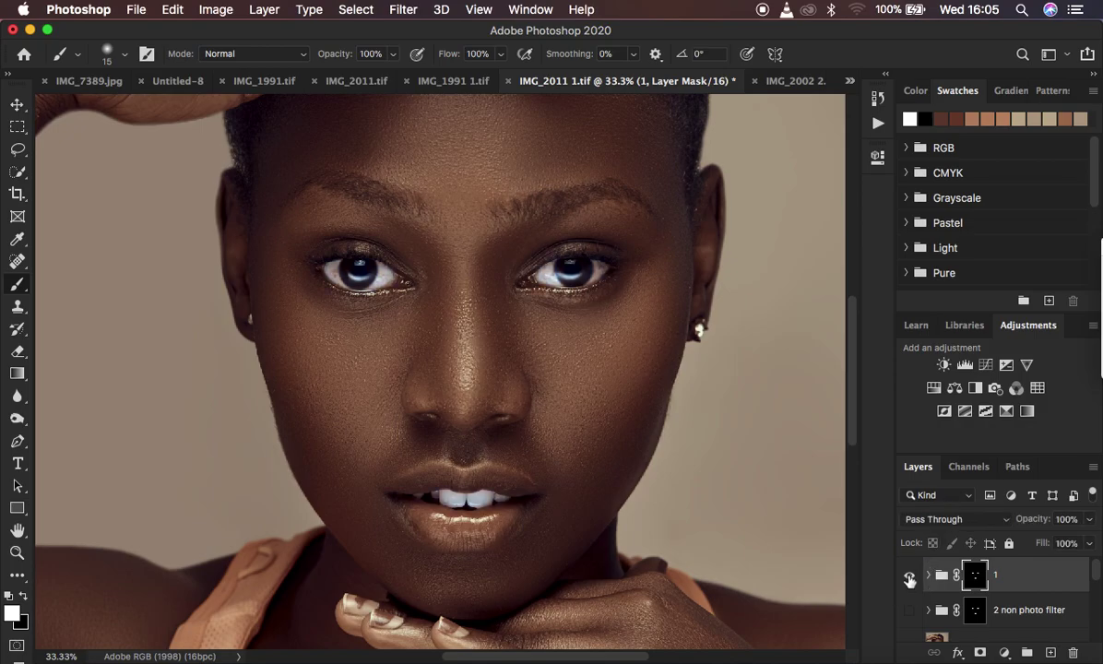
pyautogui.click(910, 579)
# Step: Examine the "2 non photo filter" effect again by switching the group off and on, leaving it visible
pyautogui.click(909, 610)
pyautogui.click(909, 610)
pyautogui.click(909, 611)
pyautogui.click(909, 610)
pyautogui.click(909, 610)
pyautogui.click(909, 611)
pyautogui.click(909, 610)
pyautogui.click(909, 610)
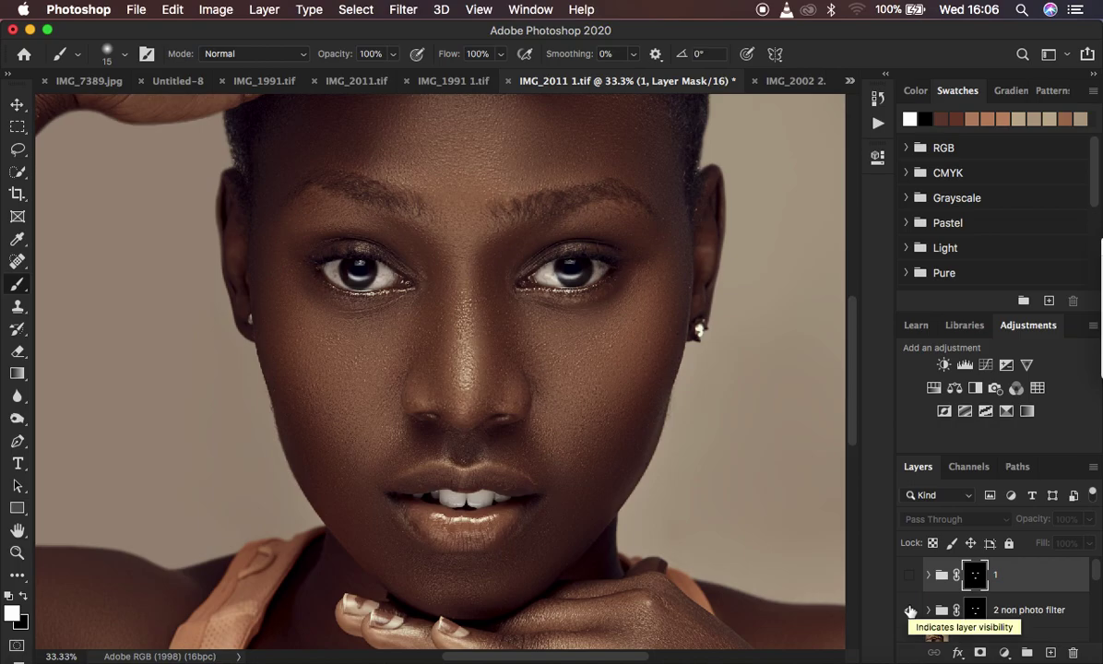
# Step: Hide the "2 non photo filter" group and duplicate Layer 3
pyautogui.press('super+minus')
pyautogui.press('super+minus')
pyautogui.press('super+minus')
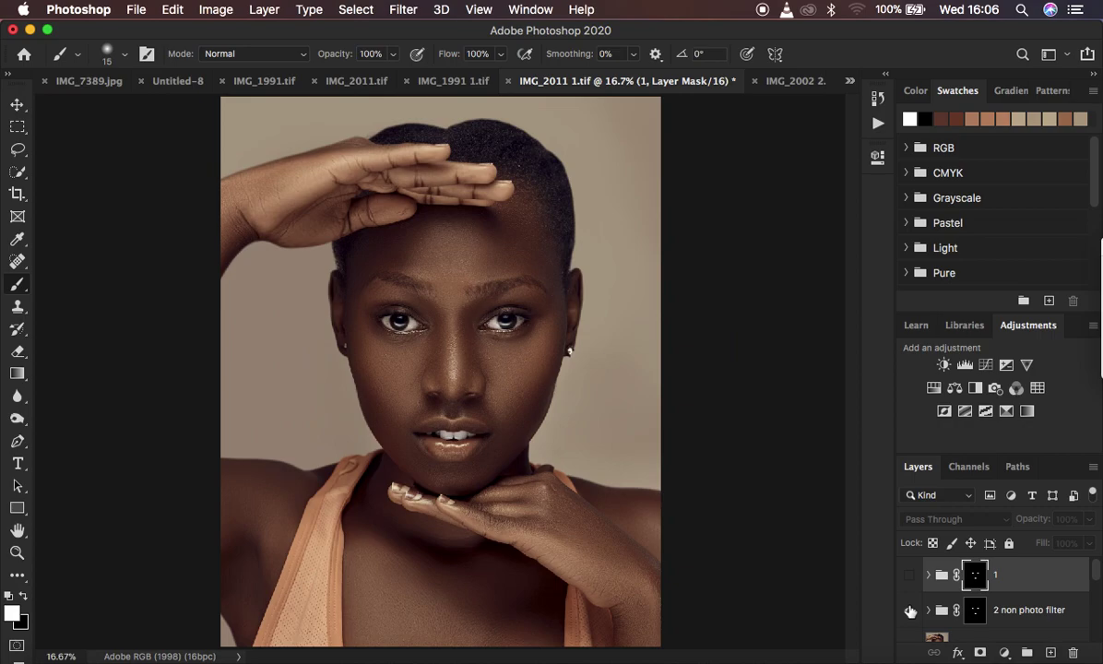
pyautogui.press('super+plus')
pyautogui.scroll(-2, 1059, 605)
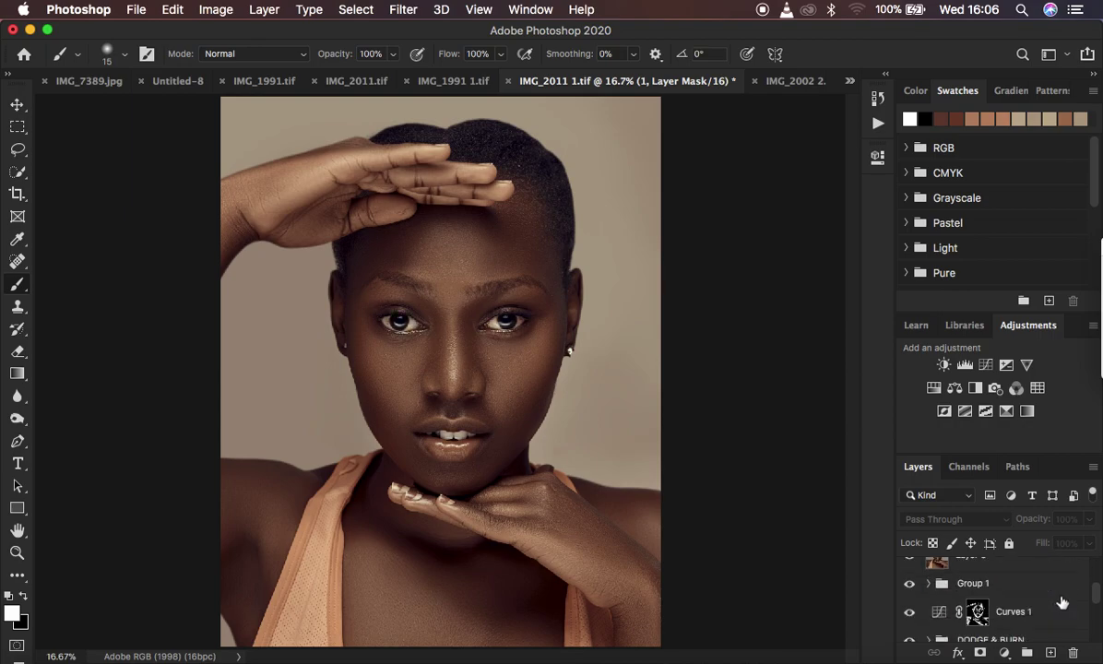
pyautogui.click(1020, 609)
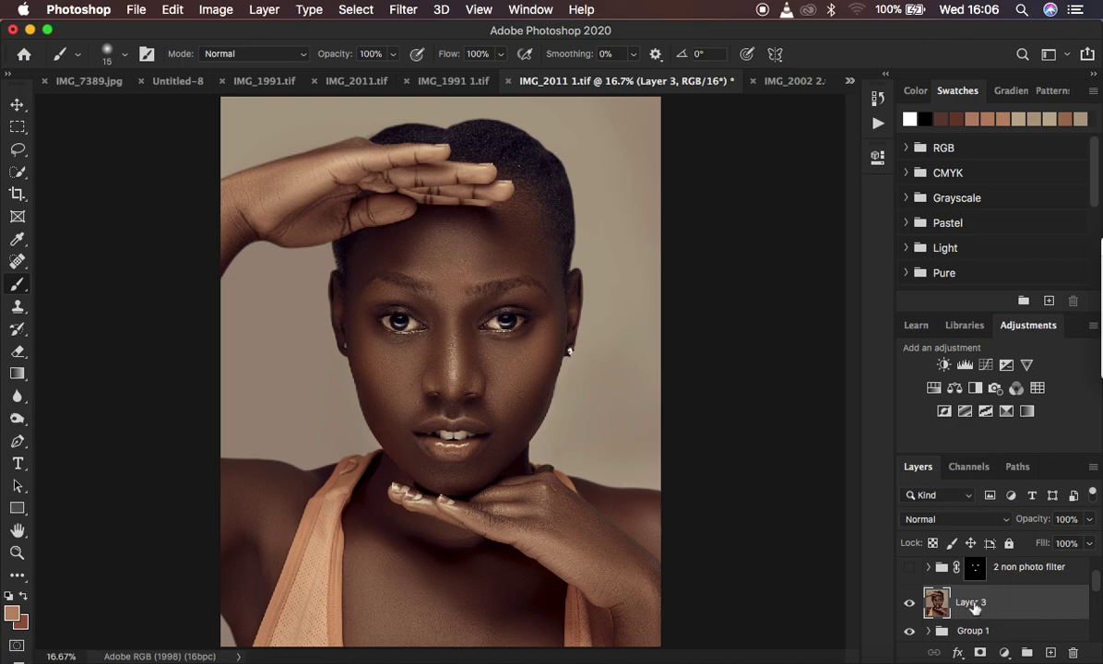
pyautogui.press('super+j')
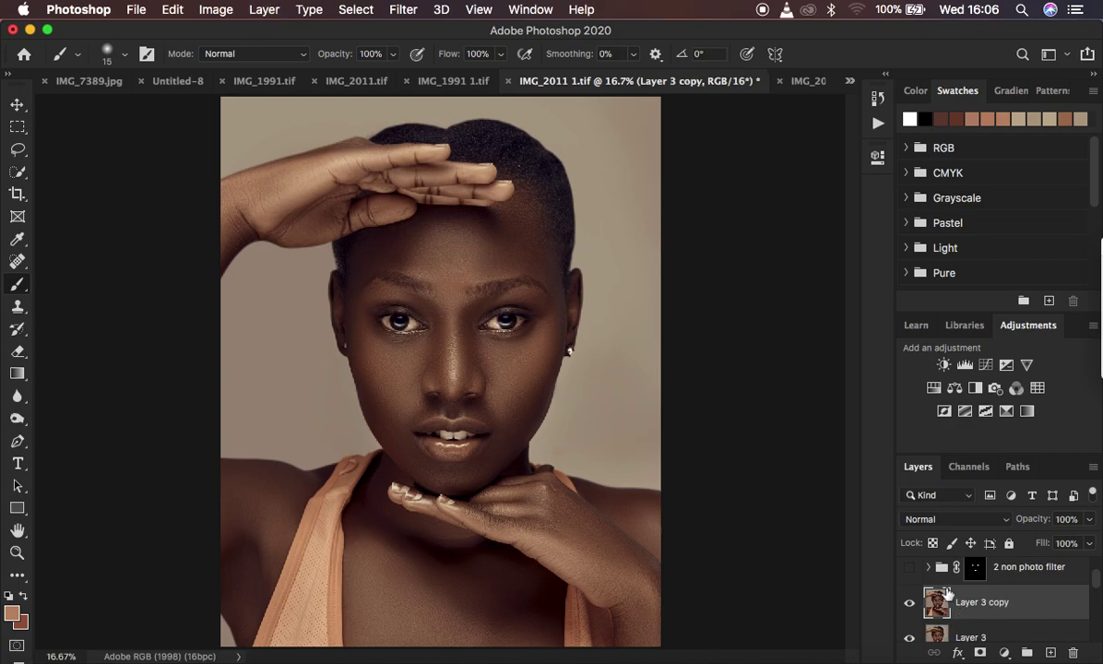
# Step: Open the Camera Raw Filter on the Layer 3 copy and activate its adjustment brush
pyautogui.click(403, 10)
pyautogui.click(456, 117)
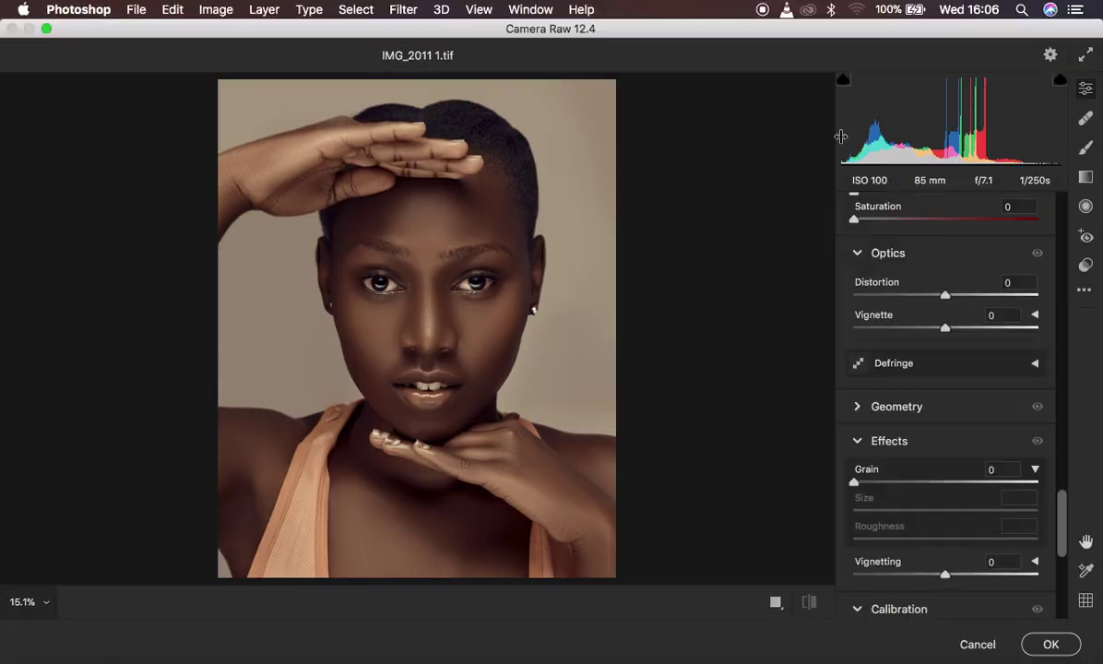
pyautogui.click(1085, 152)
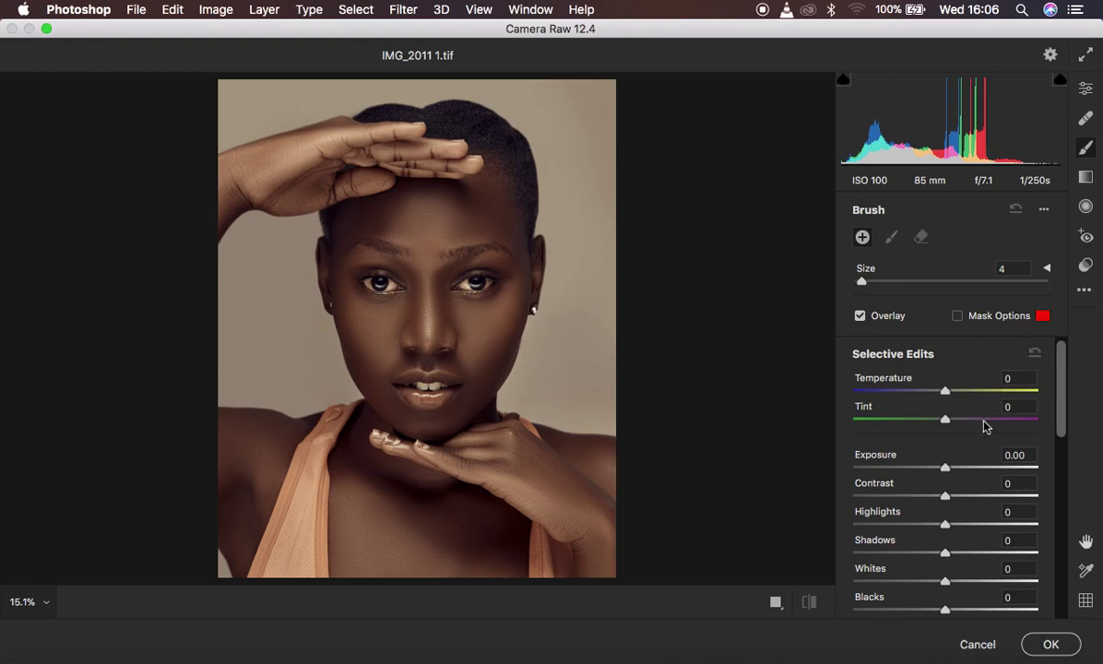
# Step: Set the adjustment brush to Highlights +8, Whites +8 and Saturation -66
pyautogui.scroll(-3, 982, 430)
pyautogui.moveTo(945, 455); pyautogui.dragTo(955, 459)
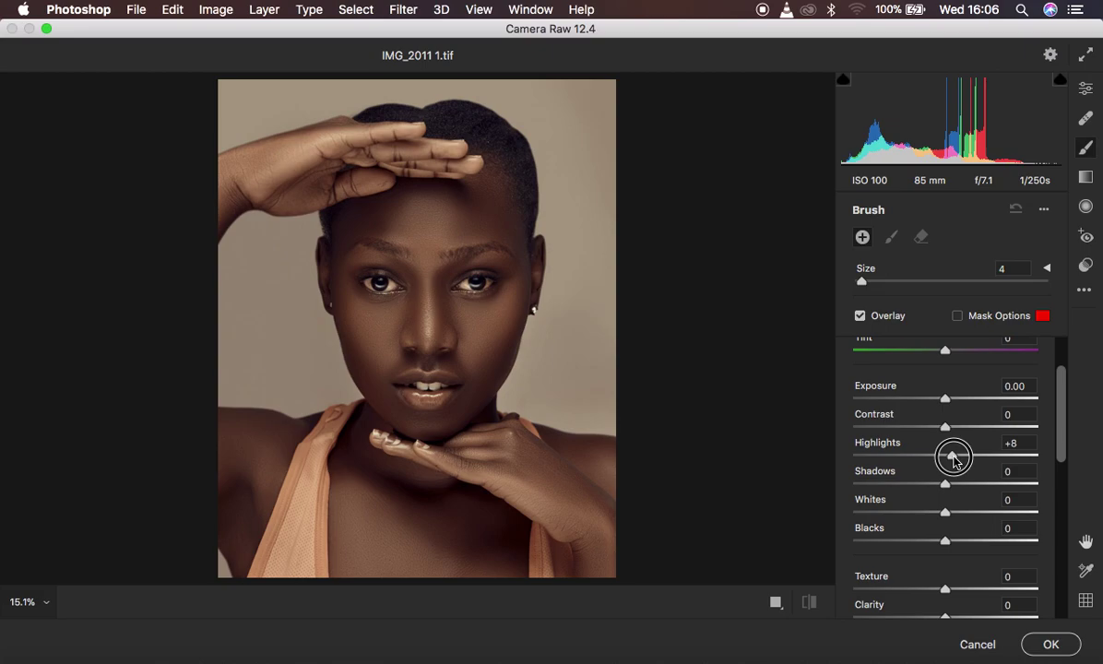
pyautogui.moveTo(954, 460); pyautogui.dragTo(954, 461)
pyautogui.moveTo(946, 509); pyautogui.dragTo(954, 512)
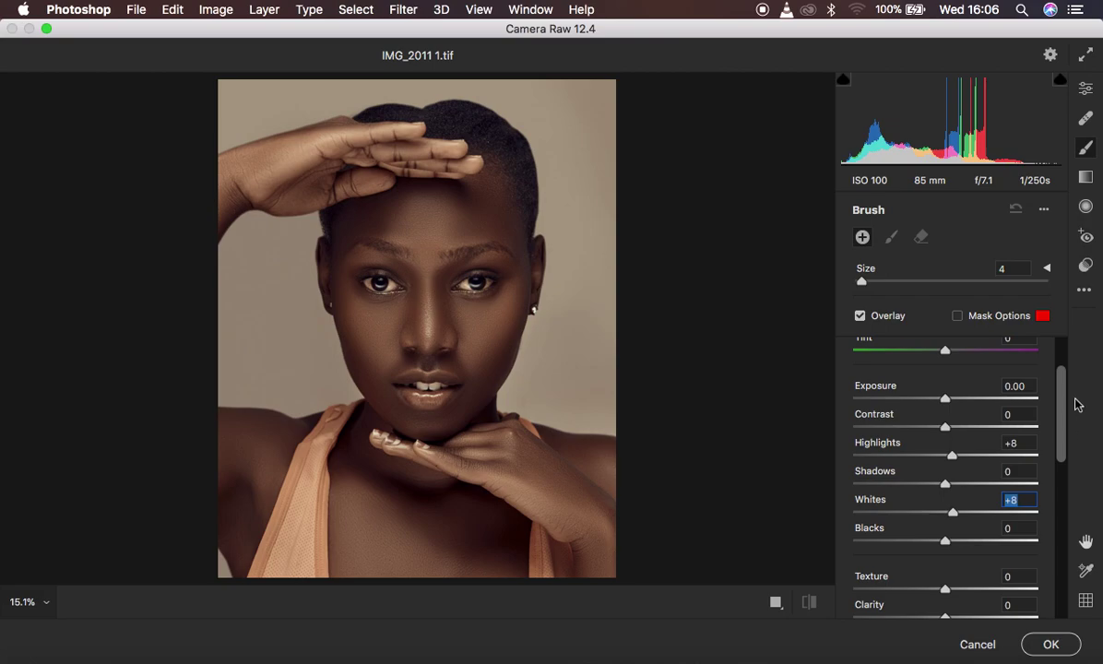
pyautogui.moveTo(1060, 412); pyautogui.dragTo(1064, 522)
pyautogui.moveTo(947, 474); pyautogui.dragTo(882, 476)
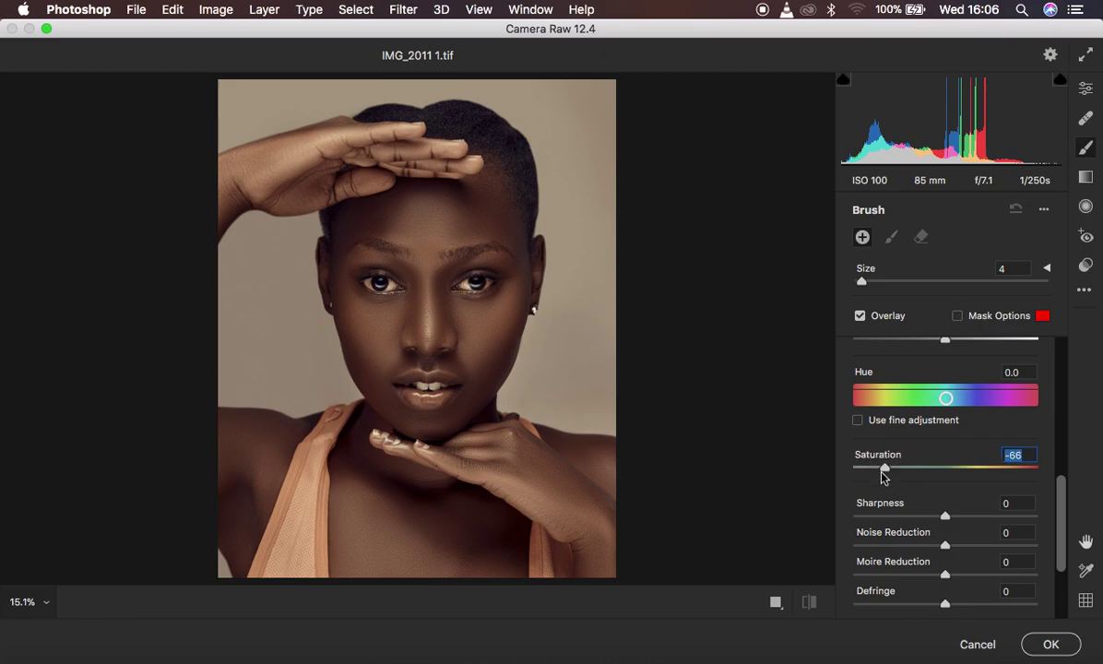
# Step: Set the adjustment brush's Saturation to -72 and paint over the whites of both eyes
pyautogui.moveTo(882, 476); pyautogui.dragTo(879, 474)
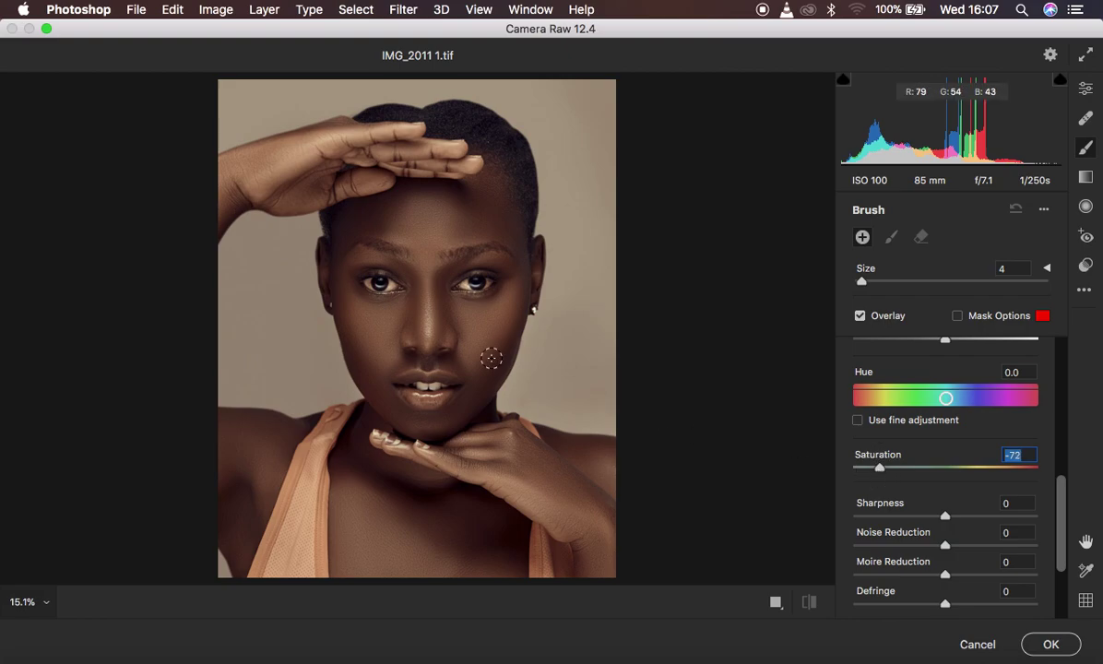
pyautogui.keyDown('super'); pyautogui.click(552, 430); pyautogui.keyUp('super')
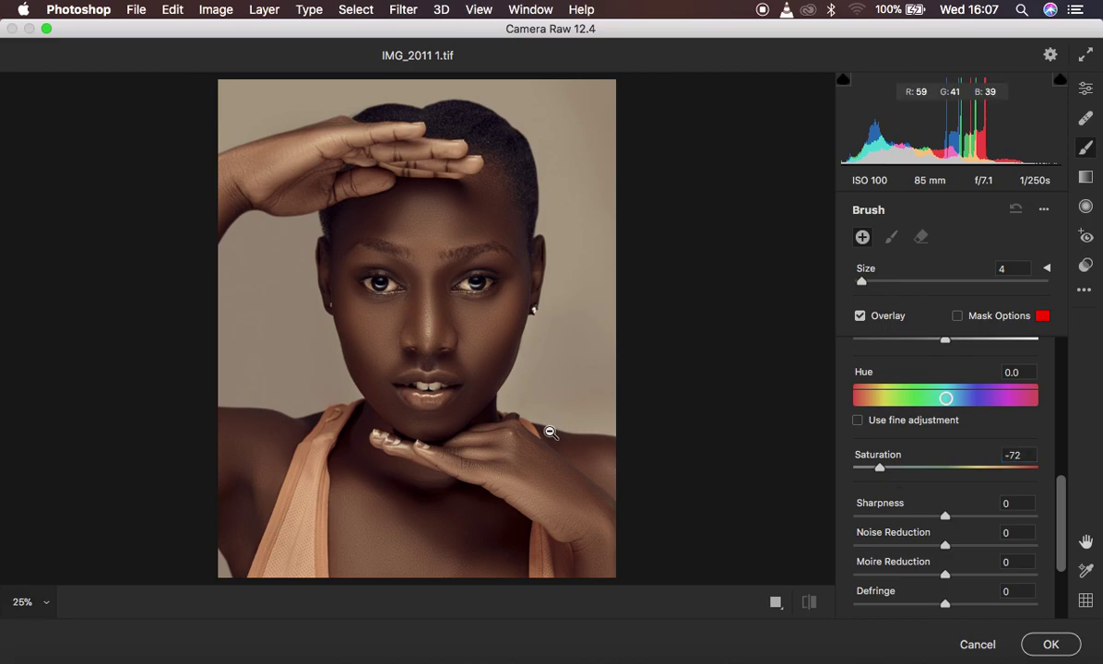
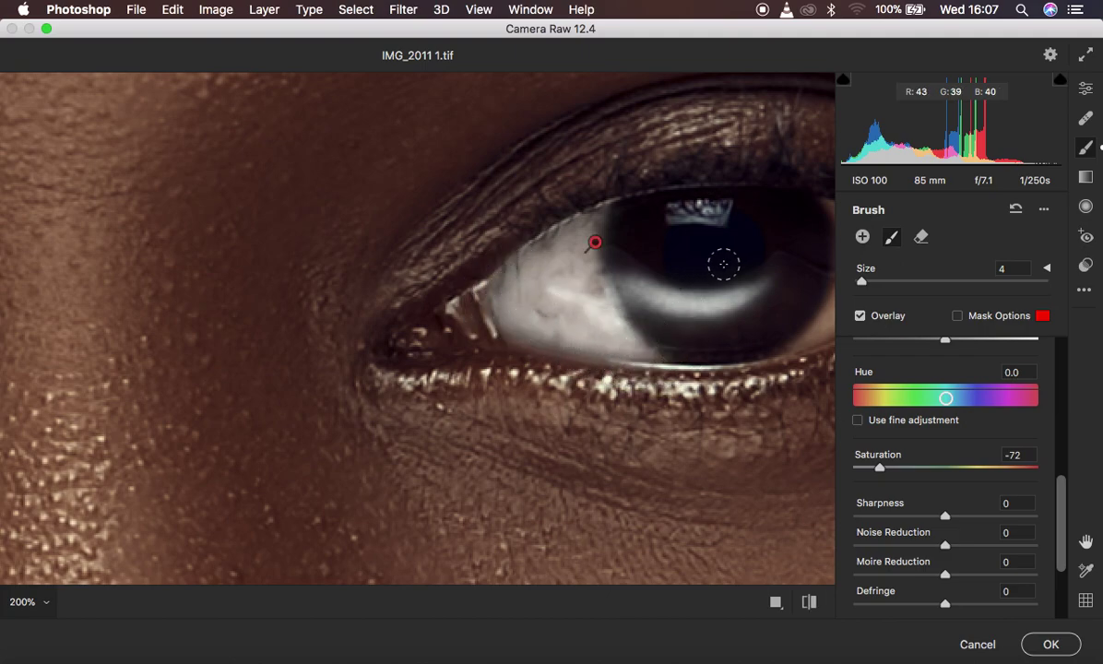
pyautogui.moveTo(646, 237)
pyautogui.mouseDown()
pyautogui.moveTo(637, 261)
pyautogui.moveTo(637, 234)
pyautogui.moveTo(660, 257)
pyautogui.moveTo(611, 327)
pyautogui.moveTo(667, 226)
pyautogui.moveTo(657, 298)
pyautogui.moveTo(574, 352)
pyautogui.moveTo(630, 226)
pyautogui.moveTo(636, 301)
pyautogui.moveTo(621, 320)
pyautogui.moveTo(646, 229)
pyautogui.moveTo(665, 246)
pyautogui.moveTo(574, 234)
pyautogui.mouseUp()
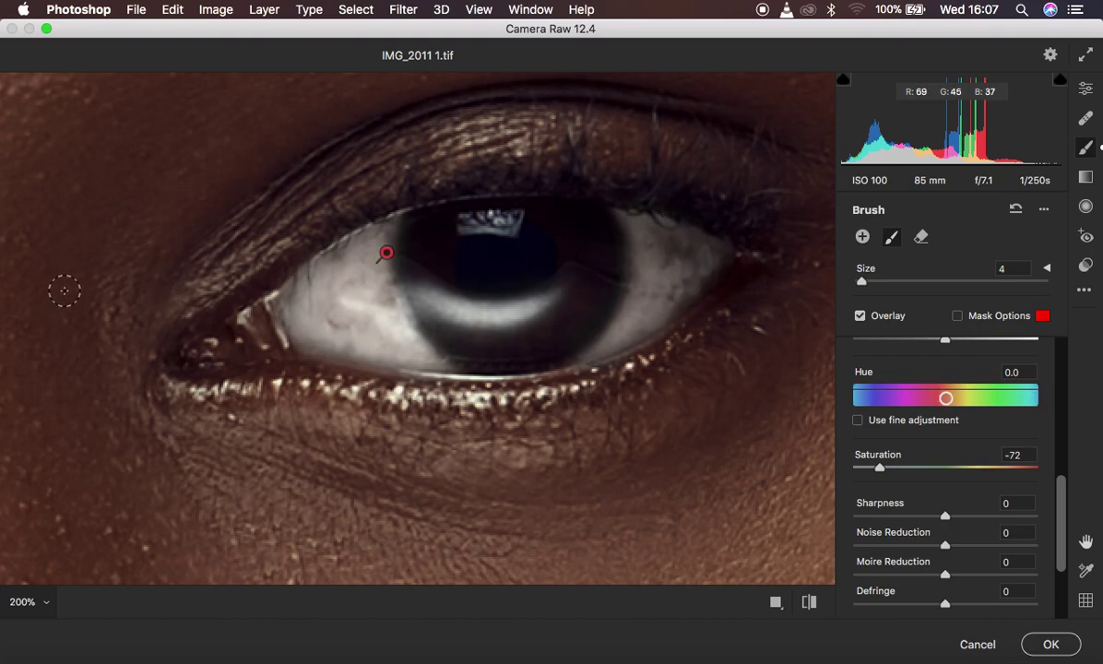
pyautogui.hscroll(10, 49, 295)
pyautogui.moveTo(99, 302); pyautogui.dragTo(541, 283)
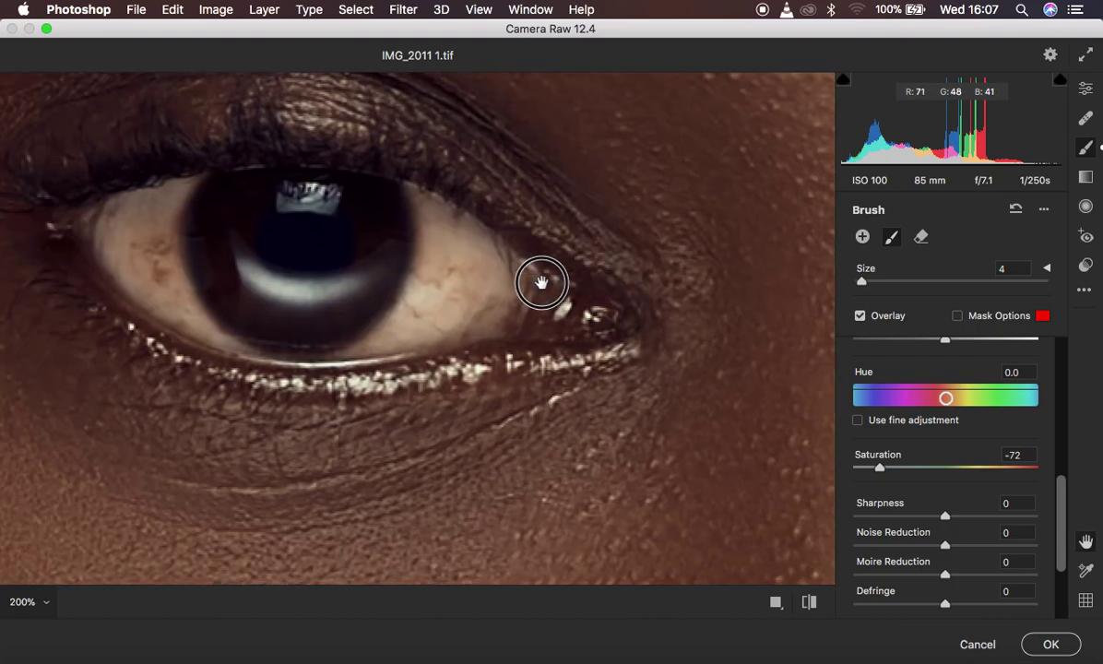
pyautogui.moveTo(158, 217)
pyautogui.mouseDown()
pyautogui.moveTo(141, 268)
pyautogui.moveTo(154, 201)
pyautogui.moveTo(166, 202)
pyautogui.moveTo(124, 263)
pyautogui.moveTo(214, 323)
pyautogui.moveTo(154, 274)
pyautogui.moveTo(175, 194)
pyautogui.moveTo(167, 294)
pyautogui.moveTo(130, 242)
pyautogui.moveTo(136, 214)
pyautogui.moveTo(182, 187)
pyautogui.moveTo(161, 235)
pyautogui.moveTo(187, 305)
pyautogui.moveTo(237, 330)
pyautogui.moveTo(331, 344)
pyautogui.moveTo(408, 303)
pyautogui.moveTo(424, 237)
pyautogui.moveTo(415, 210)
pyautogui.moveTo(428, 324)
pyautogui.moveTo(418, 226)
pyautogui.moveTo(463, 240)
pyautogui.moveTo(448, 321)
pyautogui.moveTo(478, 268)
pyautogui.moveTo(436, 310)
pyautogui.moveTo(367, 346)
pyautogui.moveTo(457, 309)
pyautogui.moveTo(452, 266)
pyautogui.moveTo(410, 203)
pyautogui.moveTo(476, 241)
pyautogui.moveTo(499, 266)
pyautogui.moveTo(495, 301)
pyautogui.moveTo(370, 345)
pyautogui.moveTo(392, 328)
pyautogui.moveTo(435, 238)
pyautogui.moveTo(412, 202)
pyautogui.moveTo(490, 261)
pyautogui.moveTo(496, 296)
pyautogui.moveTo(493, 265)
pyautogui.moveTo(508, 286)
pyautogui.moveTo(381, 338)
pyautogui.moveTo(373, 274)
pyautogui.moveTo(266, 277)
pyautogui.moveTo(155, 229)
pyautogui.moveTo(162, 260)
pyautogui.moveTo(189, 188)
pyautogui.moveTo(148, 199)
pyautogui.moveTo(109, 221)
pyautogui.mouseUp()
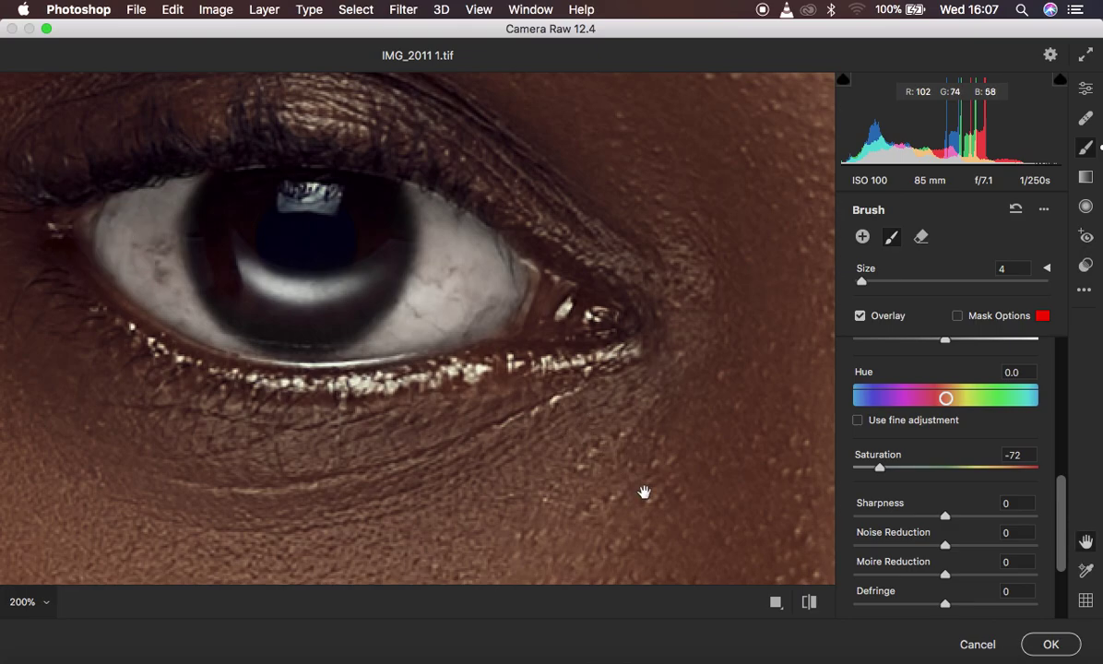
# Step: Paint the same brush adjustment over the visible upper teeth
pyautogui.moveTo(645, 492); pyautogui.dragTo(498, 87)
pyautogui.moveTo(610, 482); pyautogui.dragTo(498, 112)
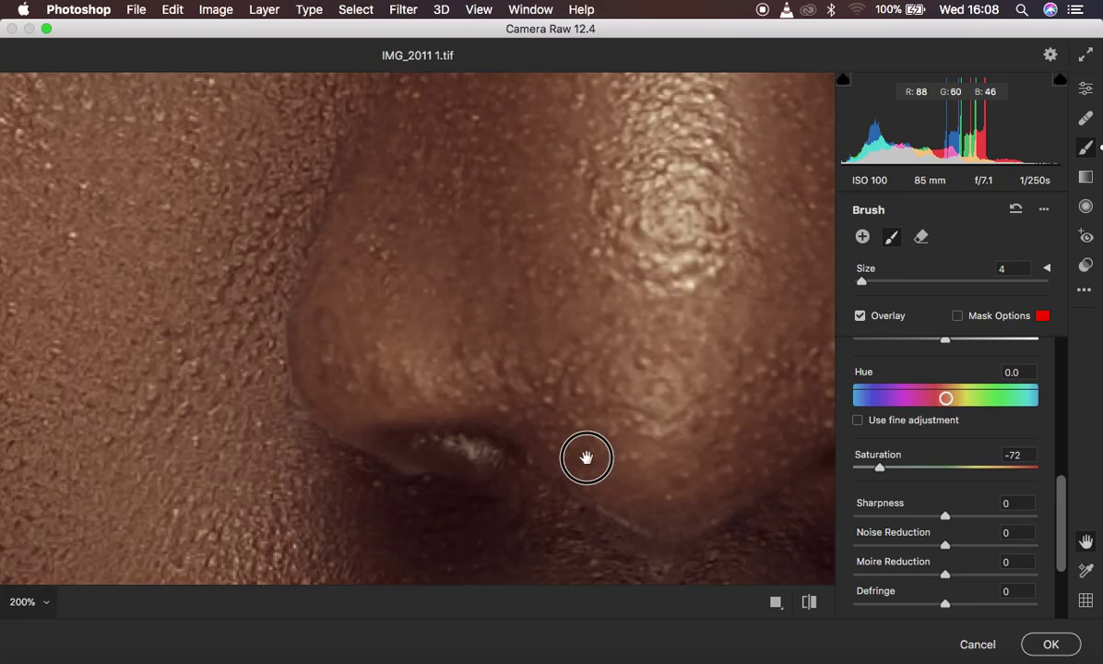
pyautogui.moveTo(548, 427); pyautogui.dragTo(522, 266)
pyautogui.moveTo(512, 342); pyautogui.dragTo(509, 225)
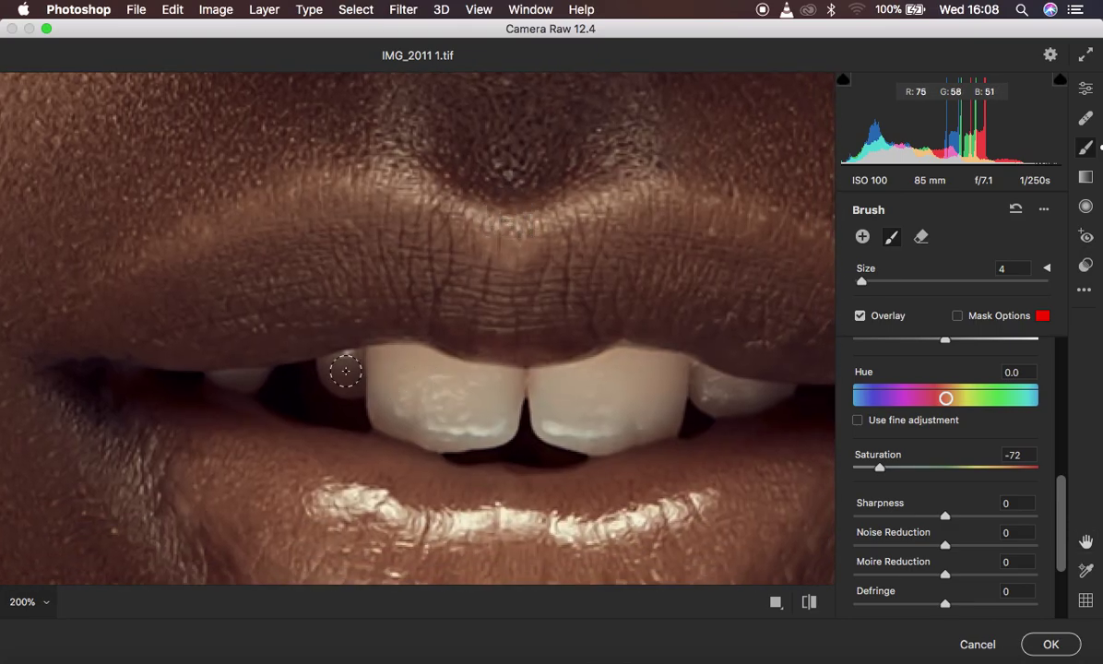
pyautogui.moveTo(320, 369)
pyautogui.mouseDown()
pyautogui.moveTo(456, 413)
pyautogui.moveTo(393, 410)
pyautogui.moveTo(379, 362)
pyautogui.moveTo(480, 385)
pyautogui.moveTo(529, 411)
pyautogui.moveTo(386, 420)
pyautogui.moveTo(466, 429)
pyautogui.moveTo(483, 423)
pyautogui.moveTo(376, 370)
pyautogui.moveTo(533, 397)
pyautogui.moveTo(648, 376)
pyautogui.moveTo(601, 376)
pyautogui.moveTo(632, 369)
pyautogui.moveTo(669, 382)
pyautogui.moveTo(560, 423)
pyautogui.moveTo(643, 406)
pyautogui.moveTo(669, 395)
pyautogui.moveTo(671, 379)
pyautogui.moveTo(772, 395)
pyautogui.moveTo(682, 402)
pyautogui.moveTo(721, 398)
pyautogui.moveTo(678, 379)
pyautogui.moveTo(648, 432)
pyautogui.moveTo(600, 438)
pyautogui.moveTo(403, 413)
pyautogui.moveTo(354, 380)
pyautogui.moveTo(310, 383)
pyautogui.moveTo(362, 363)
pyautogui.moveTo(222, 382)
pyautogui.moveTo(445, 379)
pyautogui.moveTo(538, 395)
pyautogui.moveTo(637, 370)
pyautogui.moveTo(658, 426)
pyautogui.mouseUp()
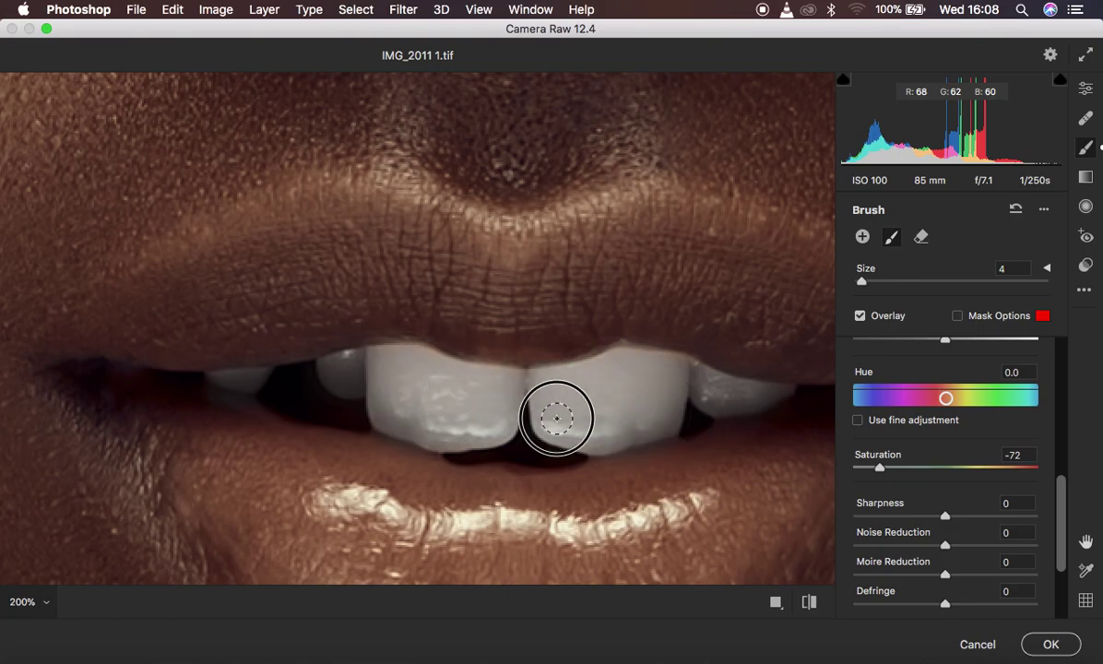
# Step: Compare the brushed eyes and teeth with the default settings at whole-face view
pyautogui.keyDown('alt'); pyautogui.click(459, 418); pyautogui.keyUp('alt')
pyautogui.keyDown('alt'); pyautogui.click(455, 411); pyautogui.keyUp('alt')
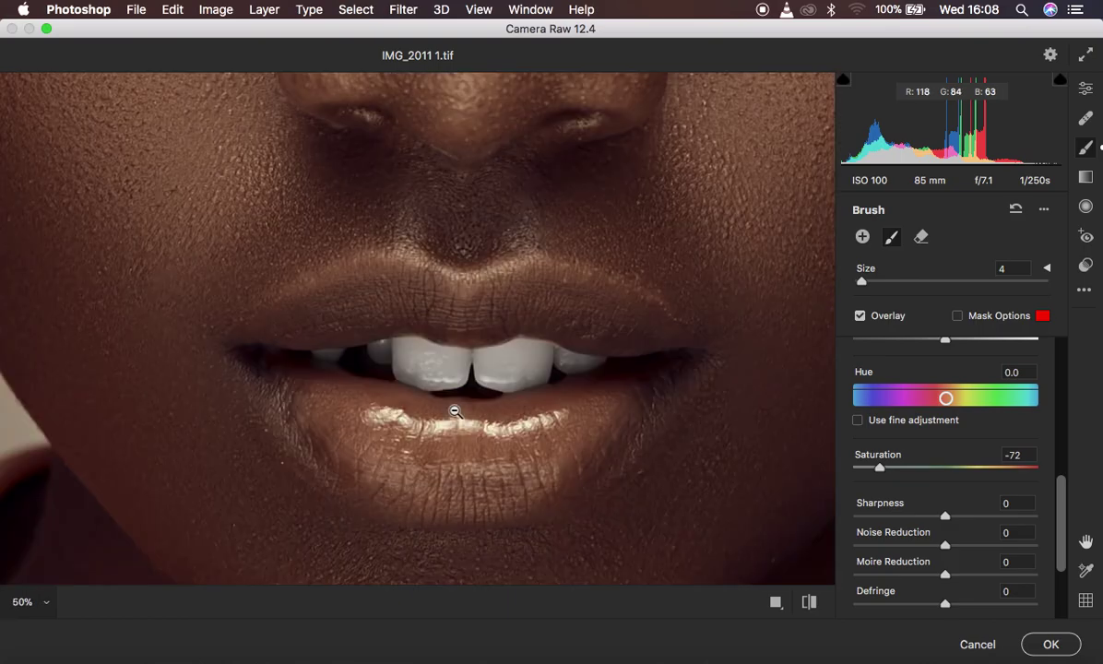
pyautogui.keyDown('alt'); pyautogui.click(455, 411); pyautogui.keyUp('alt')
pyautogui.keyDown('alt'); pyautogui.click(455, 411); pyautogui.keyUp('alt')
pyautogui.keyDown('alt'); pyautogui.click(455, 412); pyautogui.keyUp('alt')
pyautogui.keyDown('alt'); pyautogui.click(454, 412); pyautogui.keyUp('alt')
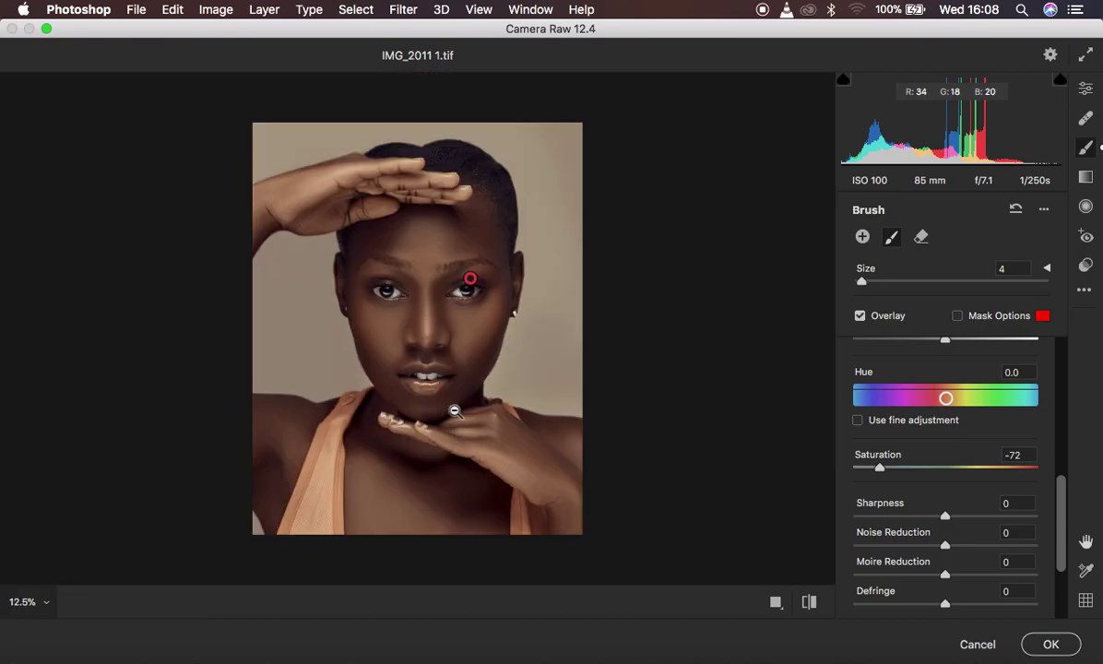
pyautogui.press('super+equal')
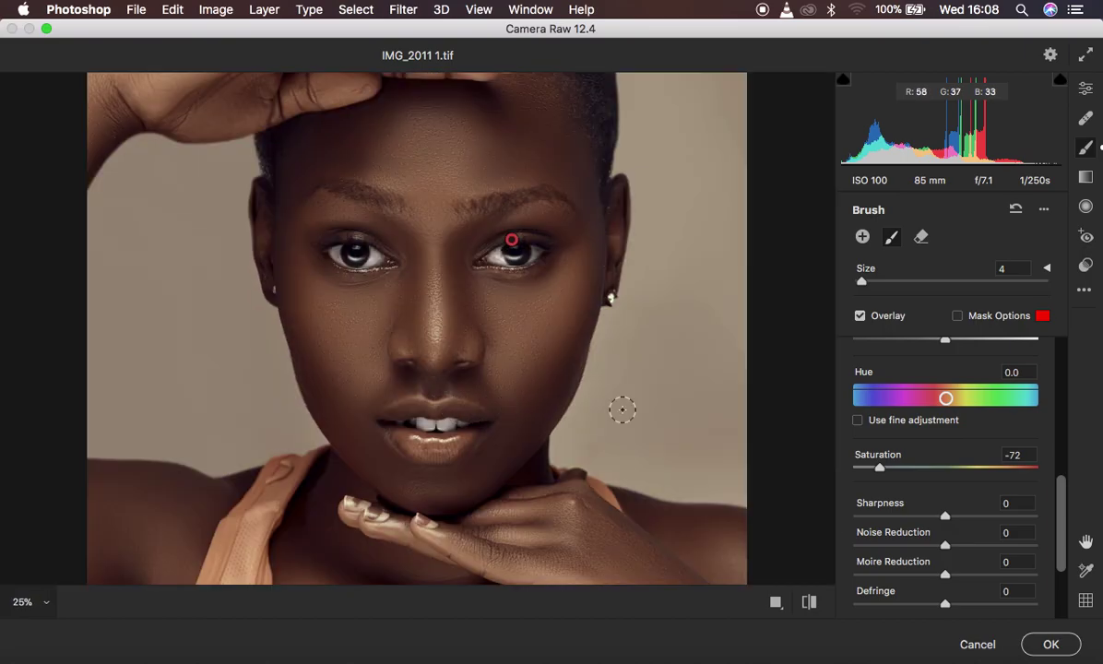
pyautogui.click(810, 602)
pyautogui.click(810, 602)
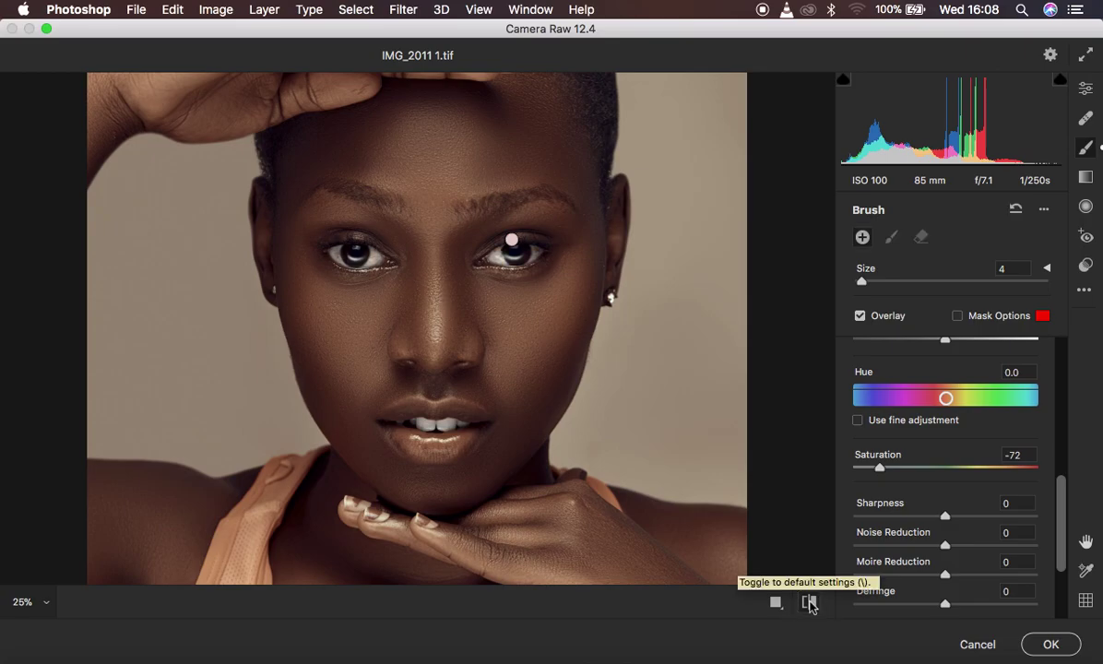
# Step: Set the brush's Saturation to -58 and toggle the comparison with the default settings
pyautogui.click(893, 471)
pyautogui.moveTo(894, 472)
pyautogui.mouseDown()
pyautogui.moveTo(903, 467)
pyautogui.moveTo(892, 468)
pyautogui.mouseUp()
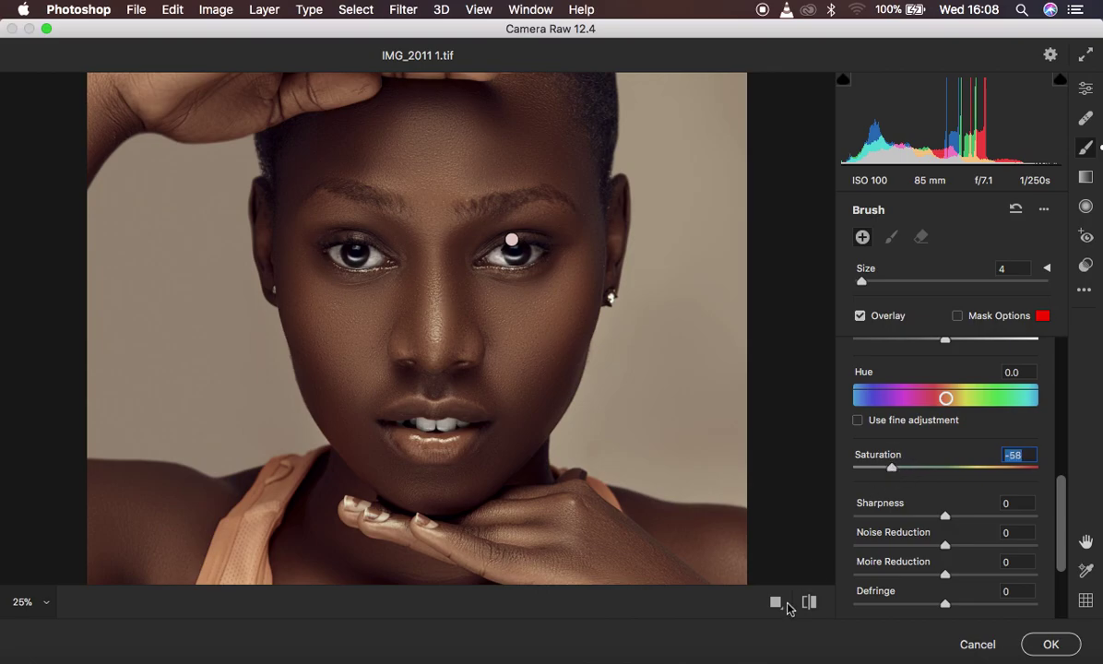
pyautogui.click(809, 602)
# Step: Try brush Temperature at -33 and -100 with Tint at +61, and reset both to 0
pyautogui.scroll(10, 979, 447)
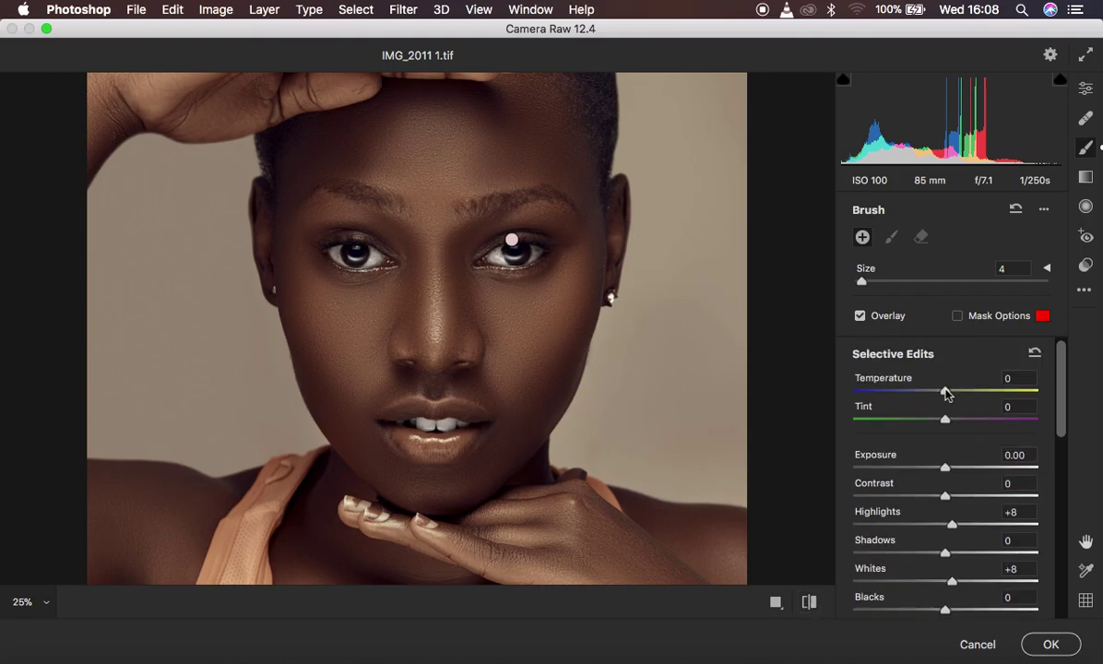
pyautogui.moveTo(945, 392); pyautogui.dragTo(1002, 423)
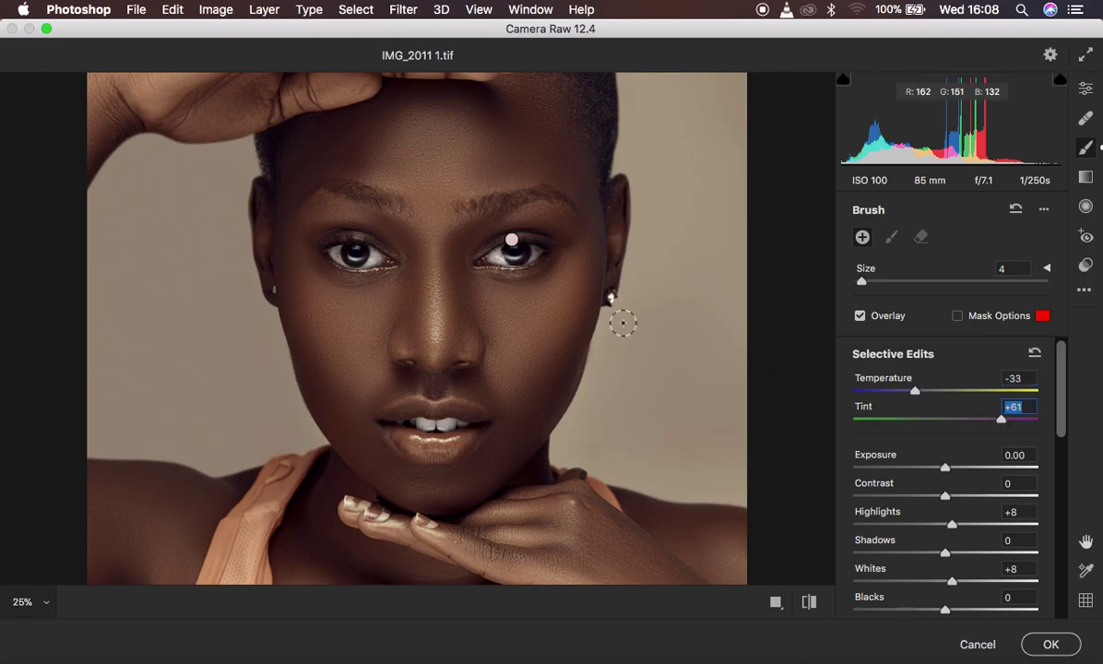
pyautogui.press('super+equal')
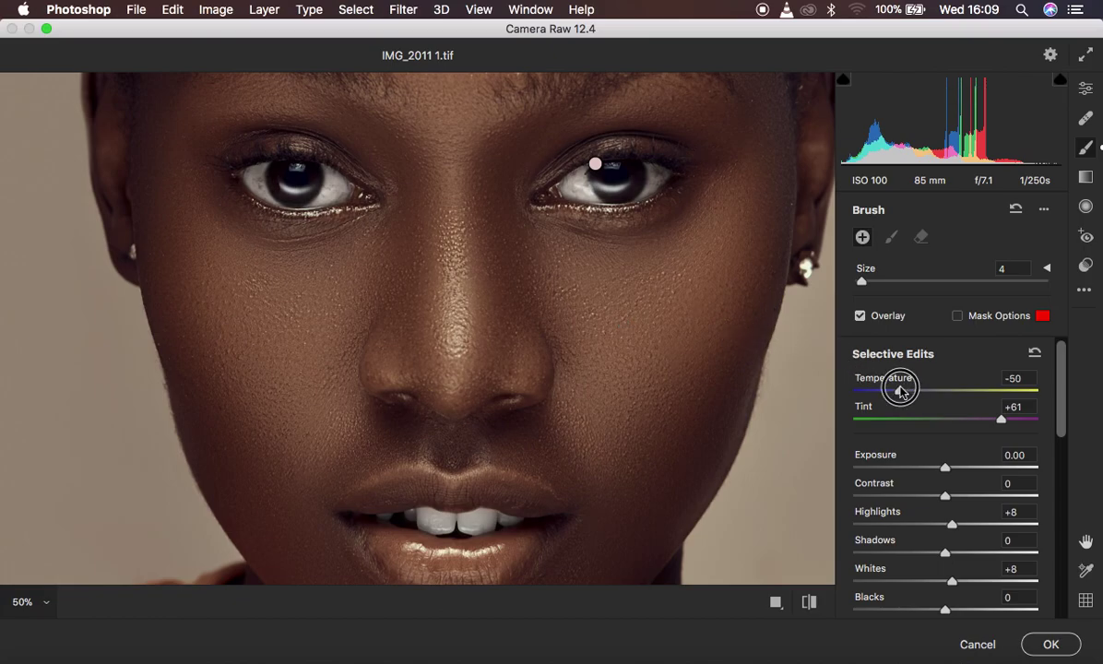
pyautogui.moveTo(900, 392); pyautogui.dragTo(771, 387)
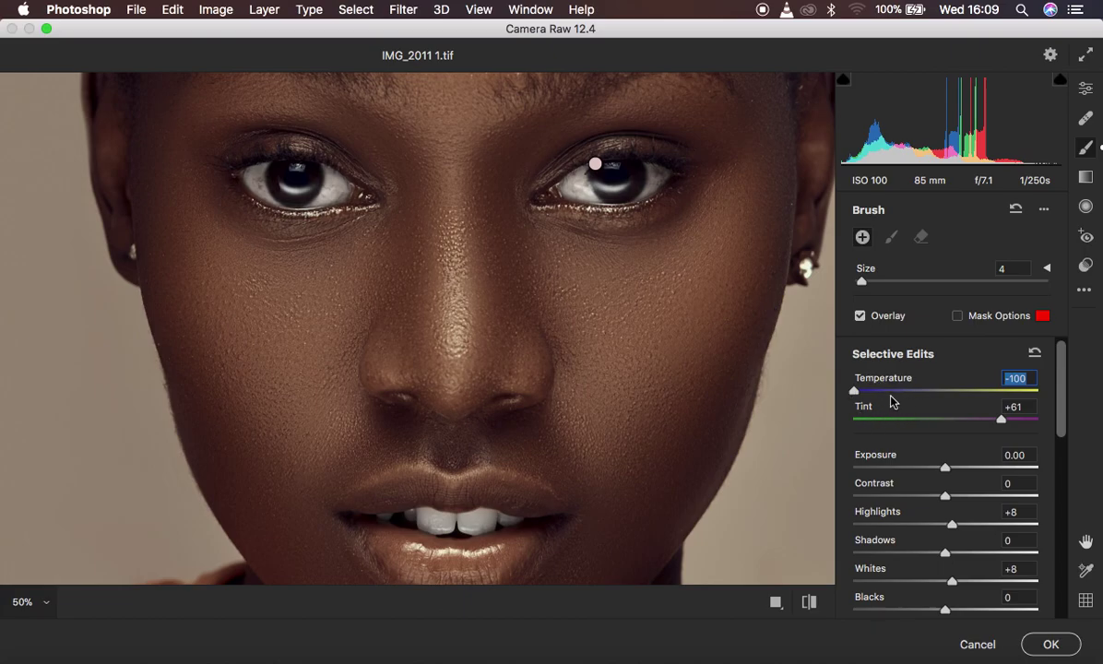
pyautogui.doubleClick(854, 391)
pyautogui.doubleClick(1001, 421)
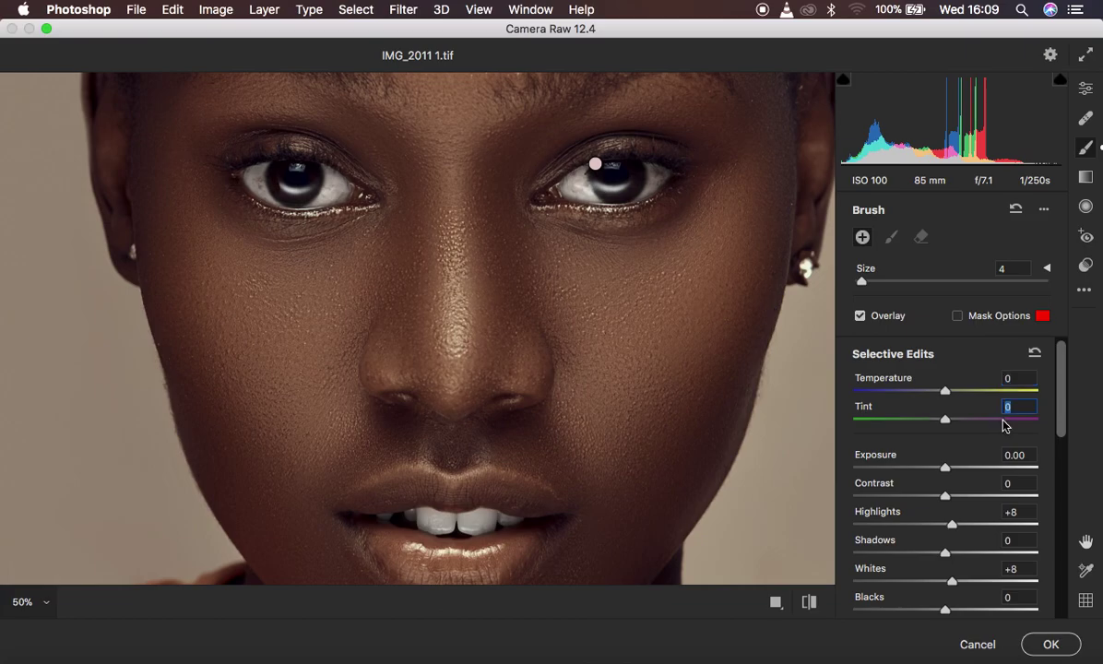
# Step: Review the brush settings down to Saturation and cancel the Camera Raw Filter without applying it
pyautogui.keyDown('alt'); pyautogui.click(692, 419); pyautogui.keyUp('alt')
pyautogui.keyDown('alt'); pyautogui.click(692, 418); pyautogui.keyUp('alt')
pyautogui.keyDown('alt'); pyautogui.click(693, 419); pyautogui.keyUp('alt')
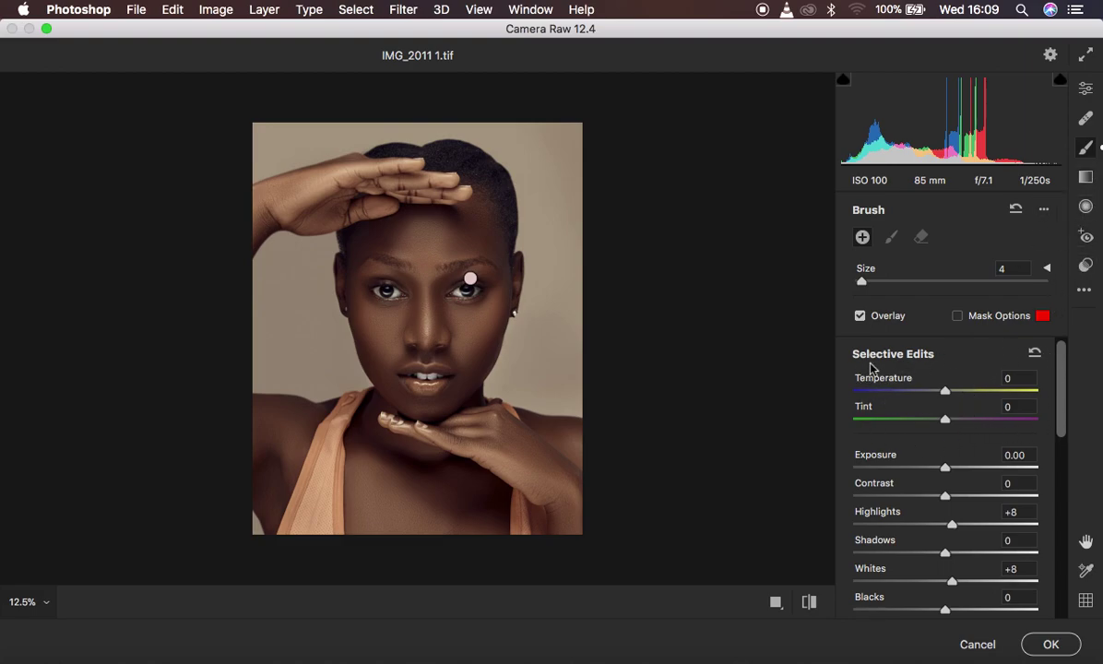
pyautogui.scroll(-5, 960, 485)
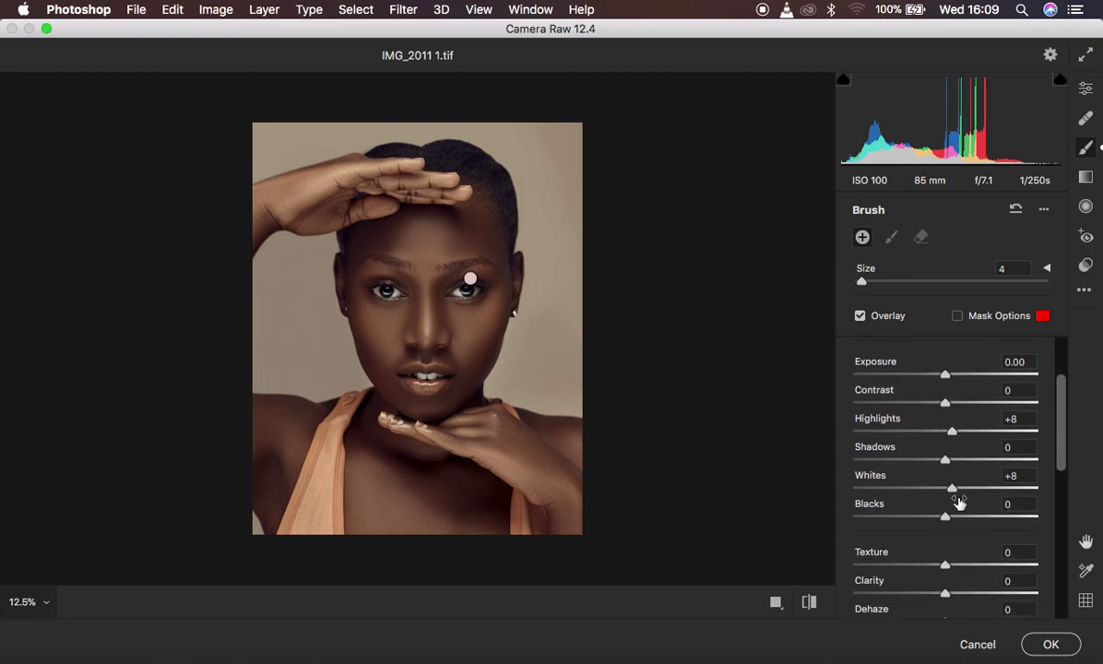
pyautogui.scroll(-10, 963, 504)
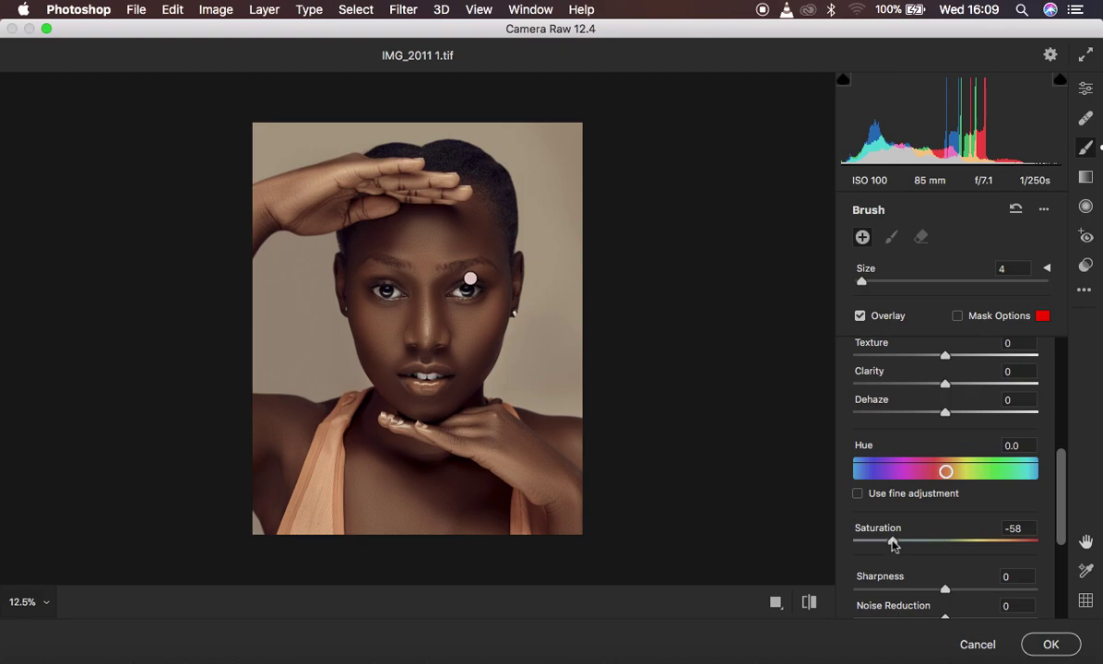
pyautogui.click(975, 643)
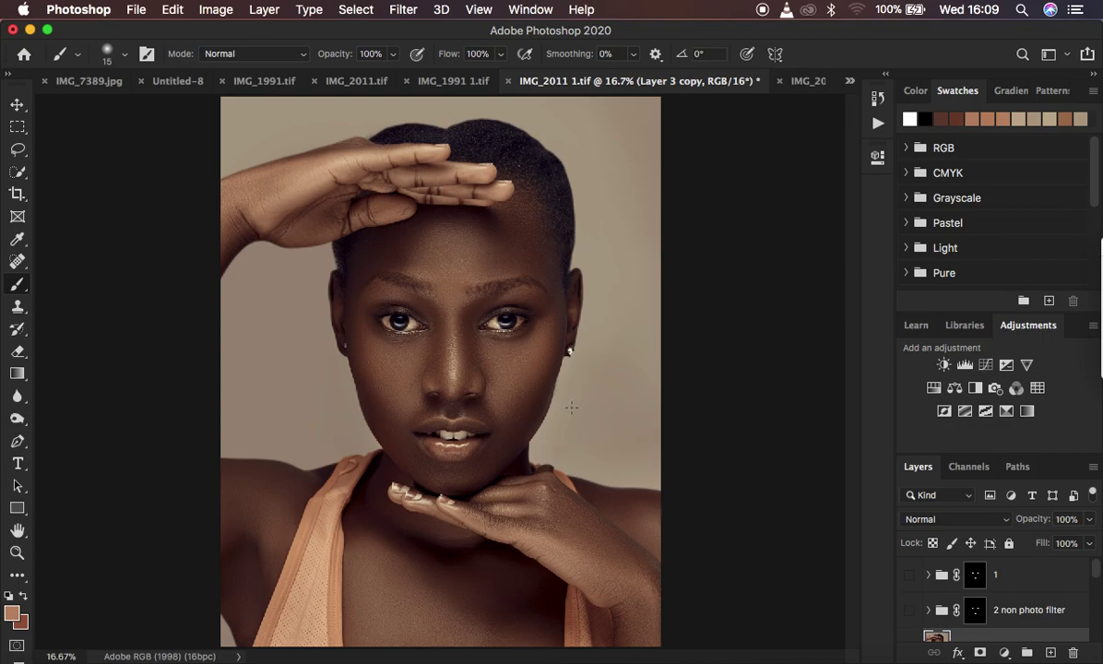
# Step: Compare the effects of groups "1" and "2 non photo filter" by switching their visibility, leaving only "2 non photo filter" shown
pyautogui.click(911, 611)
pyautogui.click(911, 610)
pyautogui.keyDown('alt'); pyautogui.click(910, 575); pyautogui.keyUp('alt')
pyautogui.click(910, 576)
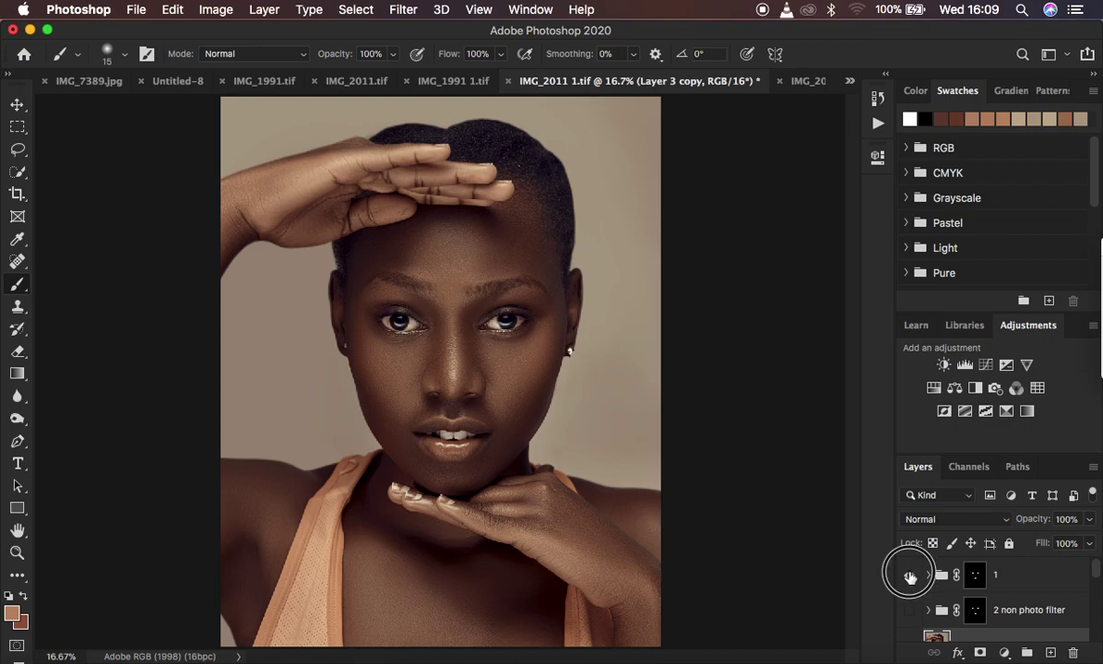
pyautogui.click(910, 575)
pyautogui.click(910, 576)
pyautogui.click(910, 576)
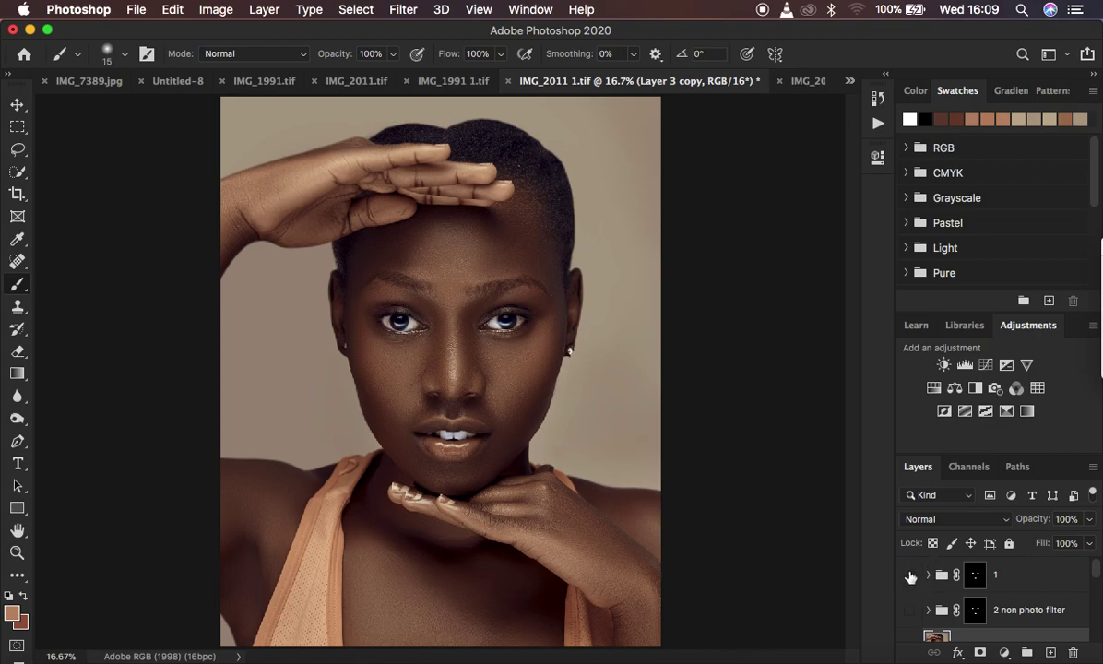
pyautogui.click(910, 575)
pyautogui.click(910, 576)
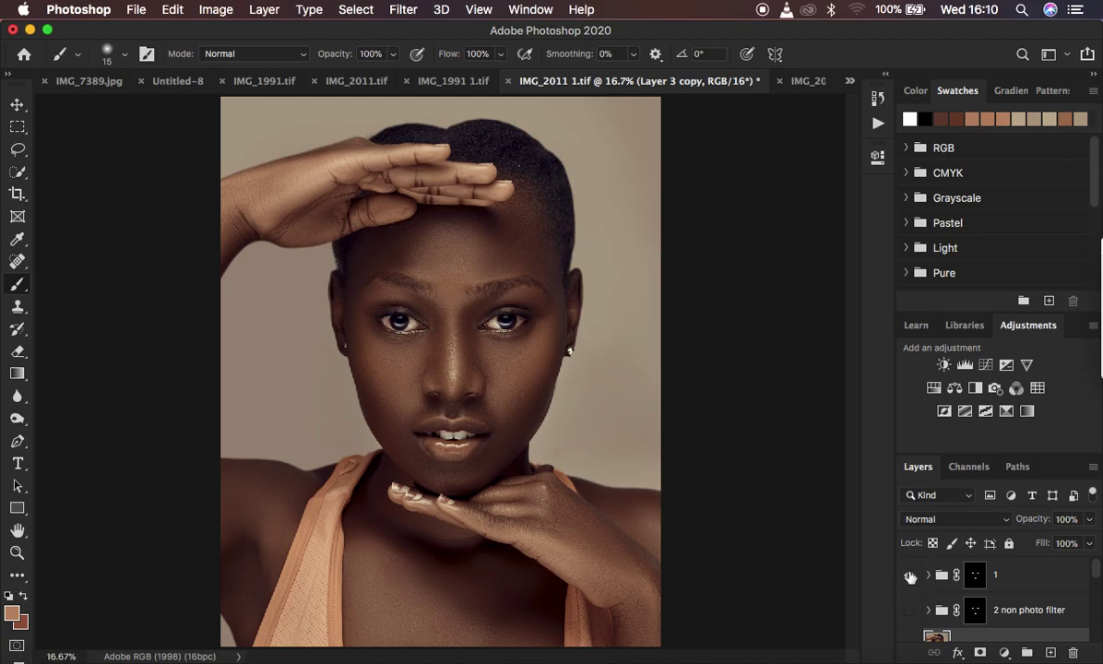
pyautogui.click(910, 575)
pyautogui.click(910, 576)
pyautogui.click(910, 575)
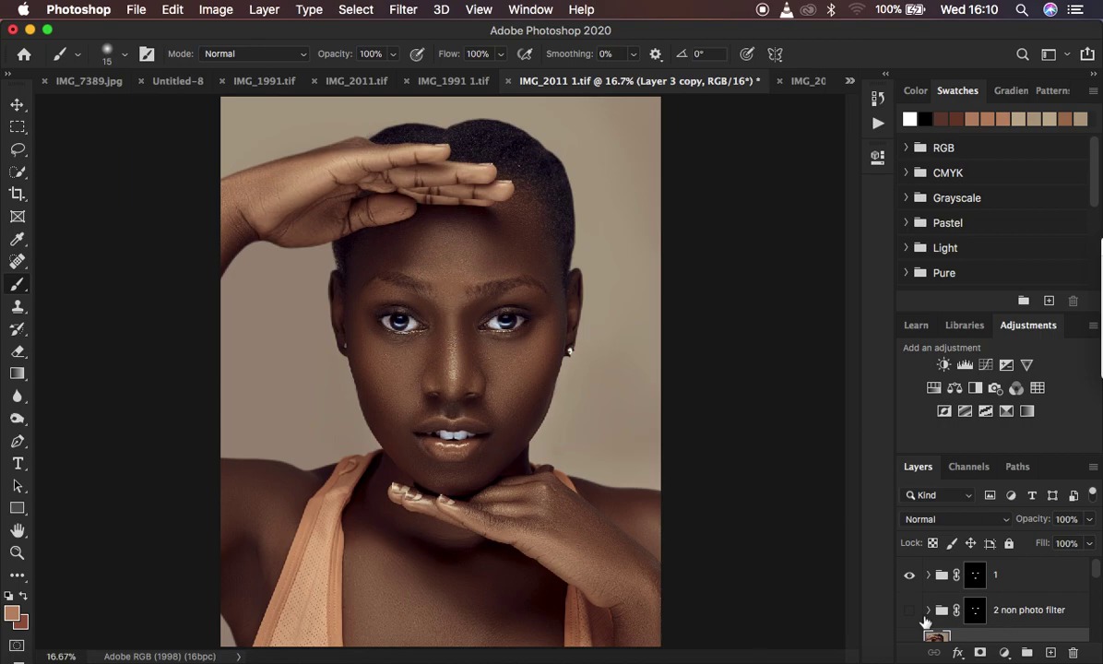
pyautogui.keyDown('alt'); pyautogui.click(911, 610); pyautogui.keyUp('alt')
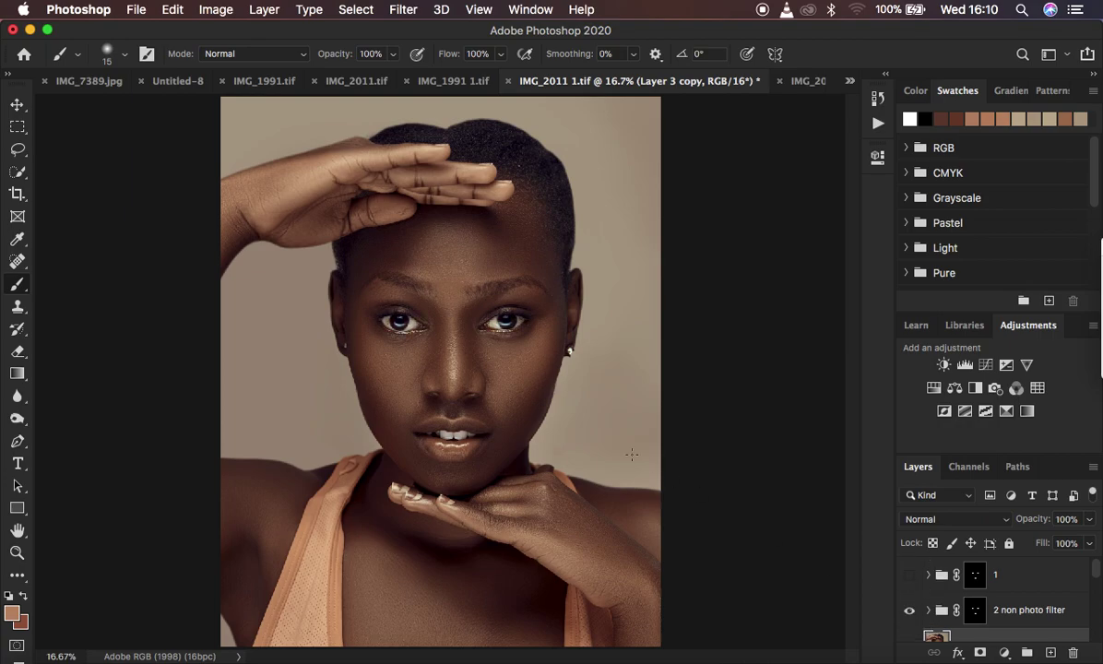